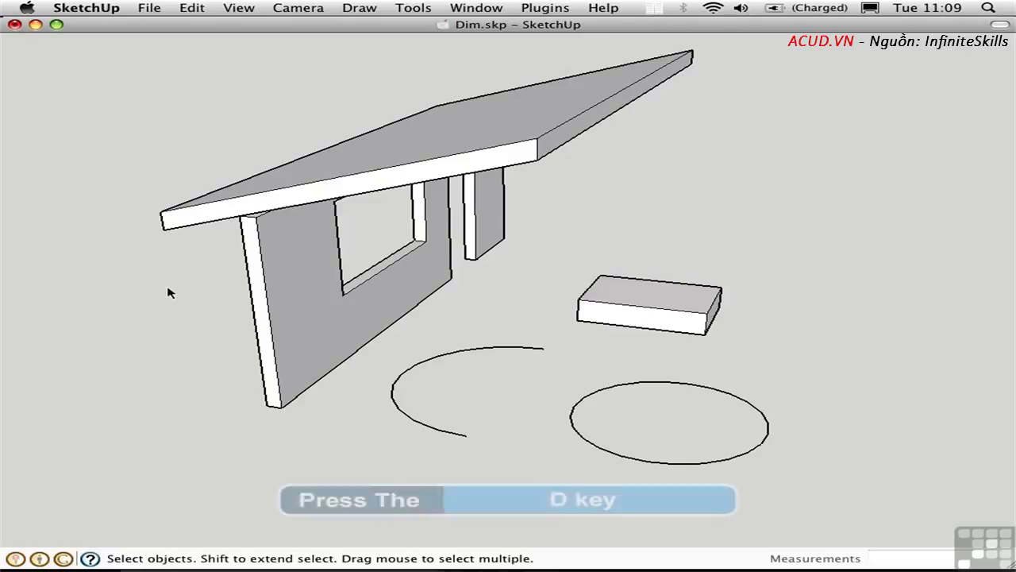
# - Dimension the roof's sloping edge from front to far corner, placing the 11' 5 7/8" label
pyautogui.press('d')
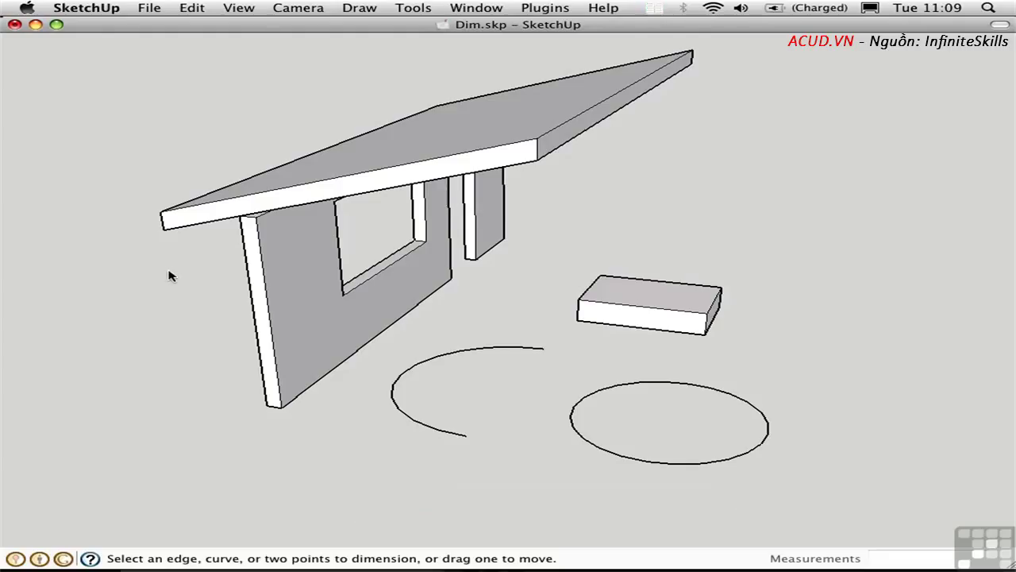
pyautogui.click(164, 229)
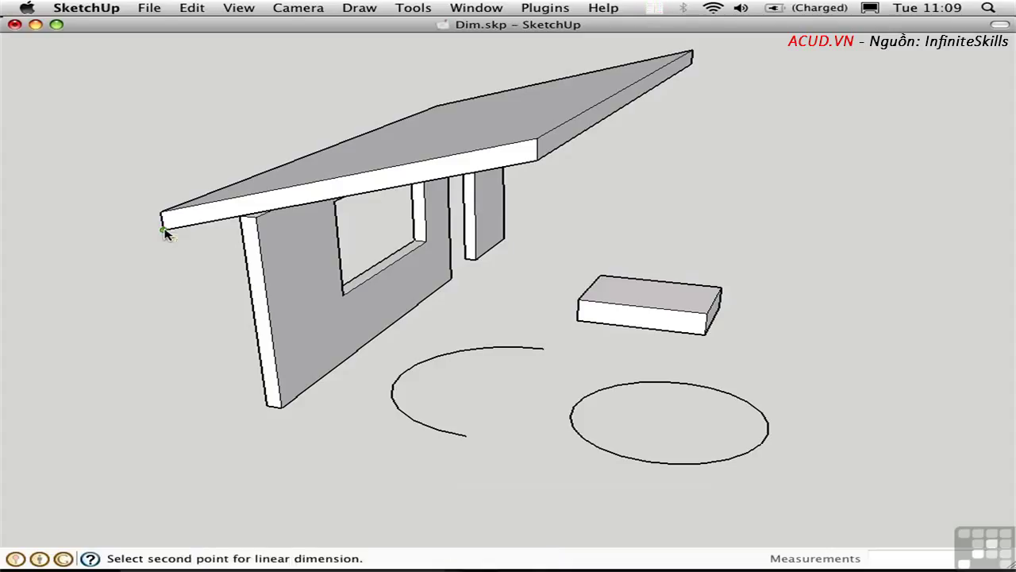
pyautogui.click(536, 162)
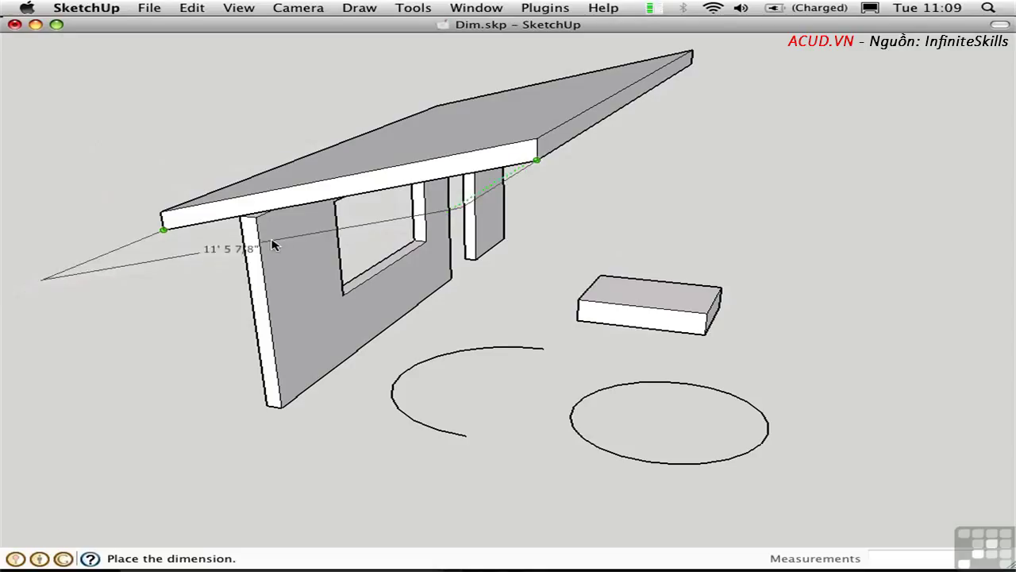
pyautogui.moveTo(291, 243)
pyautogui.mouseDown(button='middle')
pyautogui.moveTo(466, 243)
pyautogui.moveTo(756, 296)
pyautogui.mouseUp(button='middle')
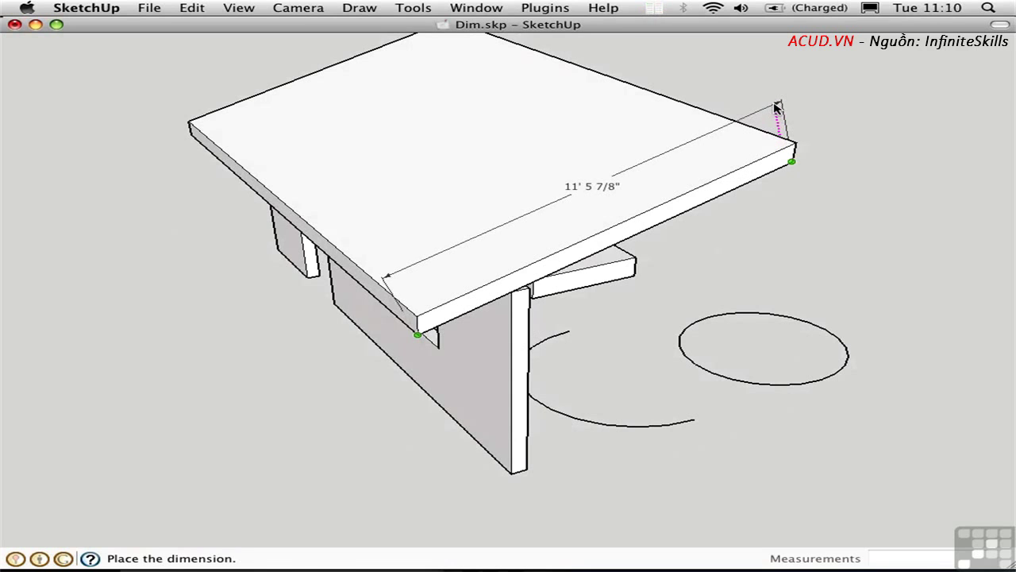
pyautogui.click(776, 110)
# - Move the 11' 5 7/8" roof dimension in toward the roof's front edge
pyautogui.moveTo(778, 127); pyautogui.dragTo(333, 197, button='middle')
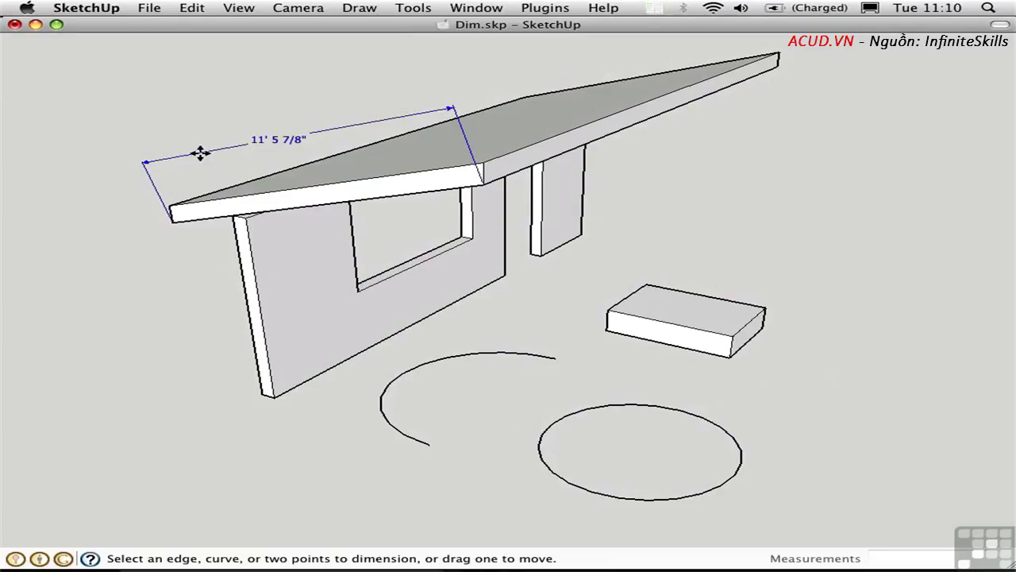
pyautogui.click(196, 152)
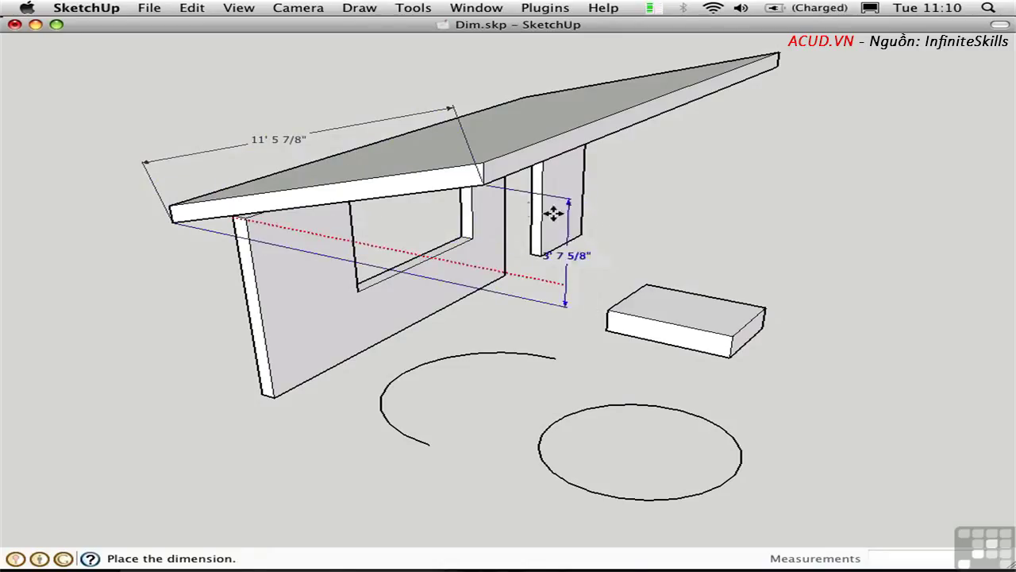
pyautogui.click(605, 223)
pyautogui.click(462, 194)
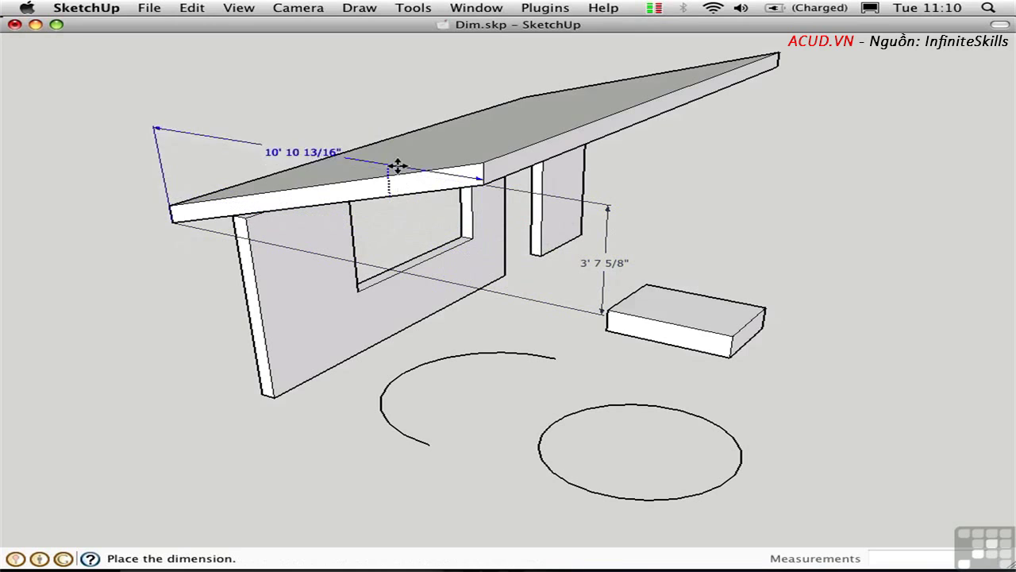
pyautogui.click(338, 150)
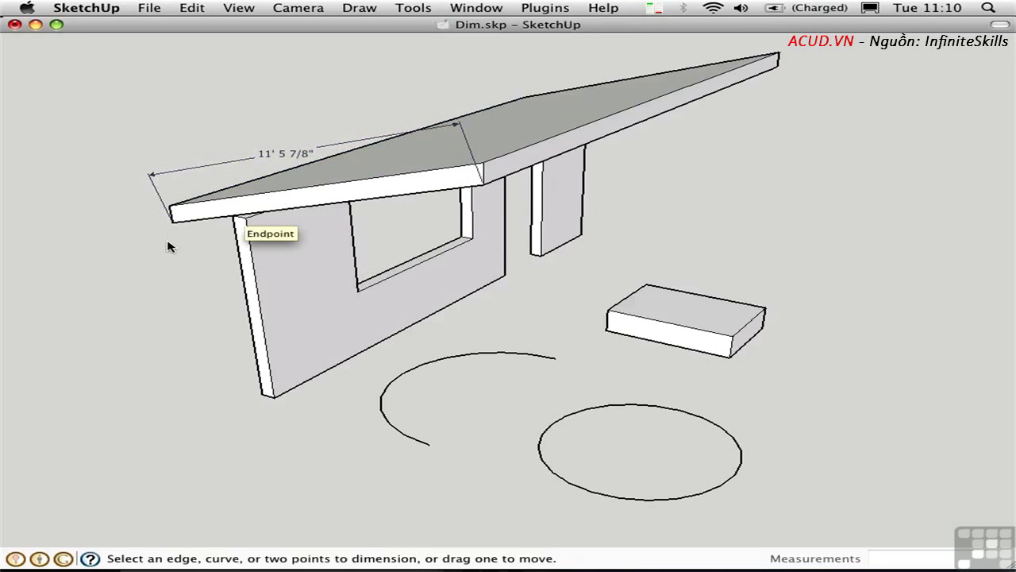
# - From below the roof, dimension the wall's vertical front edge at 8'
pyautogui.moveTo(168, 246); pyautogui.dragTo(319, 307, button='middle')
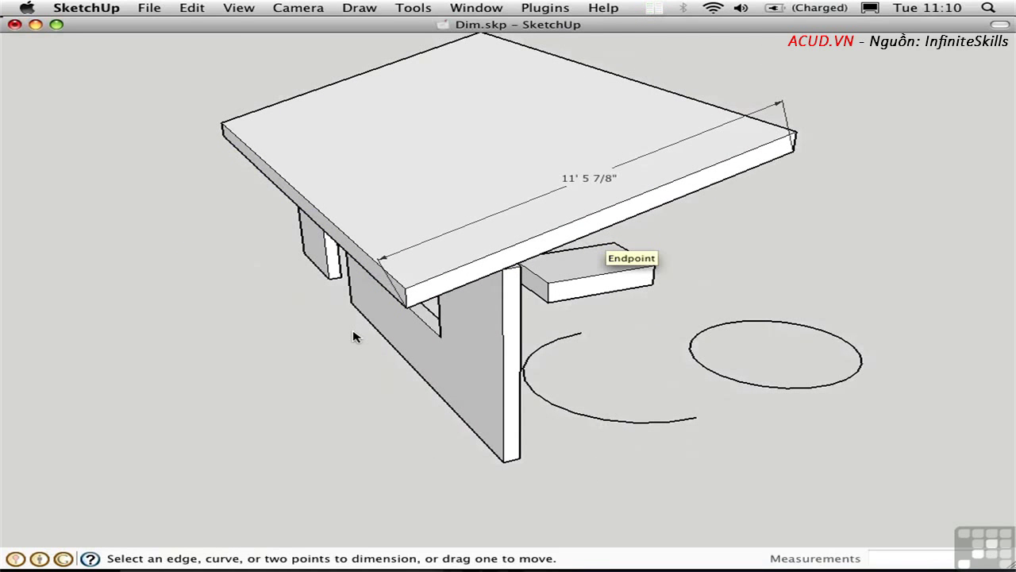
pyautogui.click(504, 424)
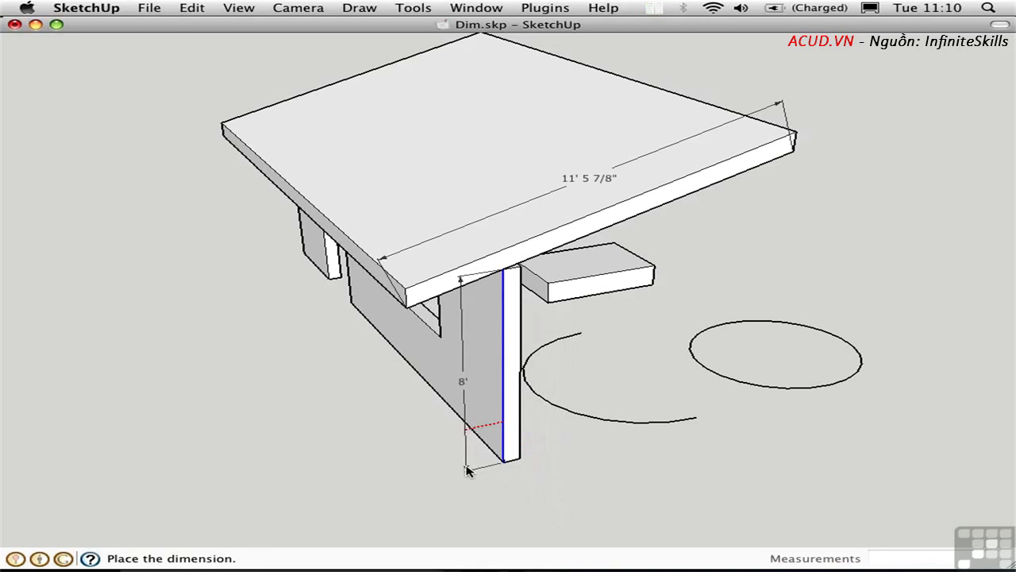
pyautogui.click(464, 470)
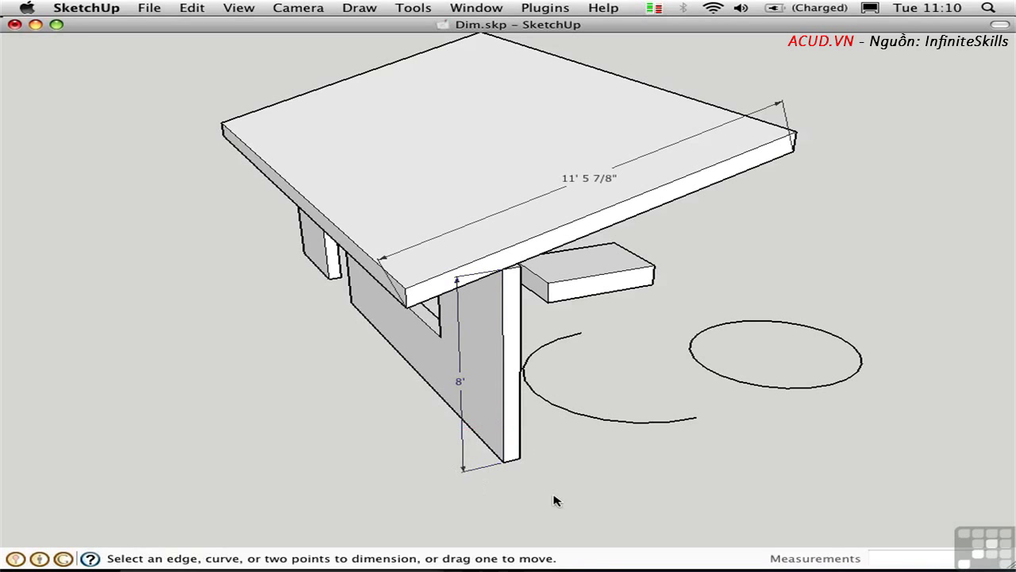
pyautogui.moveTo(551, 424); pyautogui.dragTo(474, 402, button='middle')
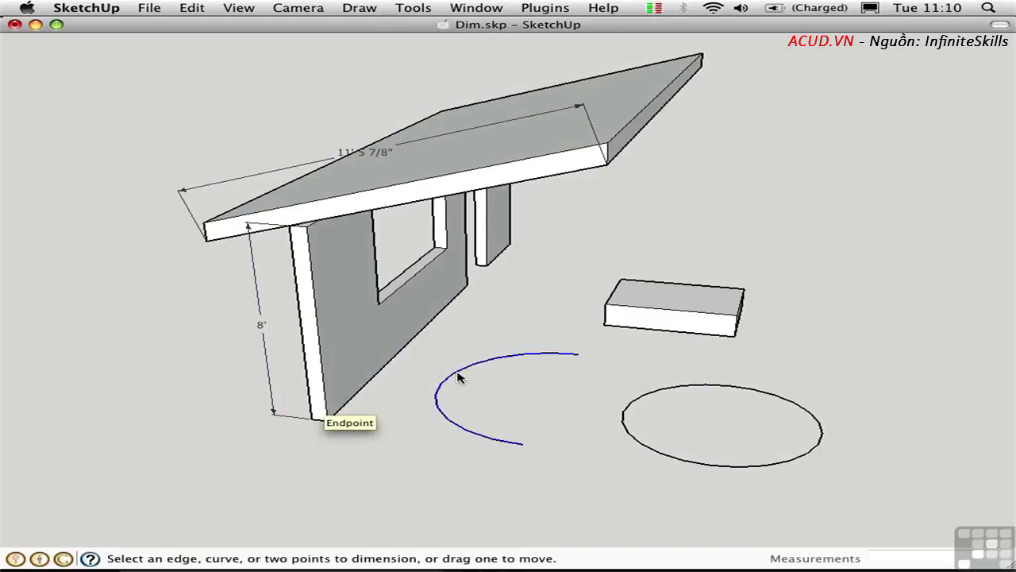
# - Place an R3' 7 1/2" radius on the arc and a DIA 5' 8 5/8" diameter on the circle
pyautogui.click(458, 378)
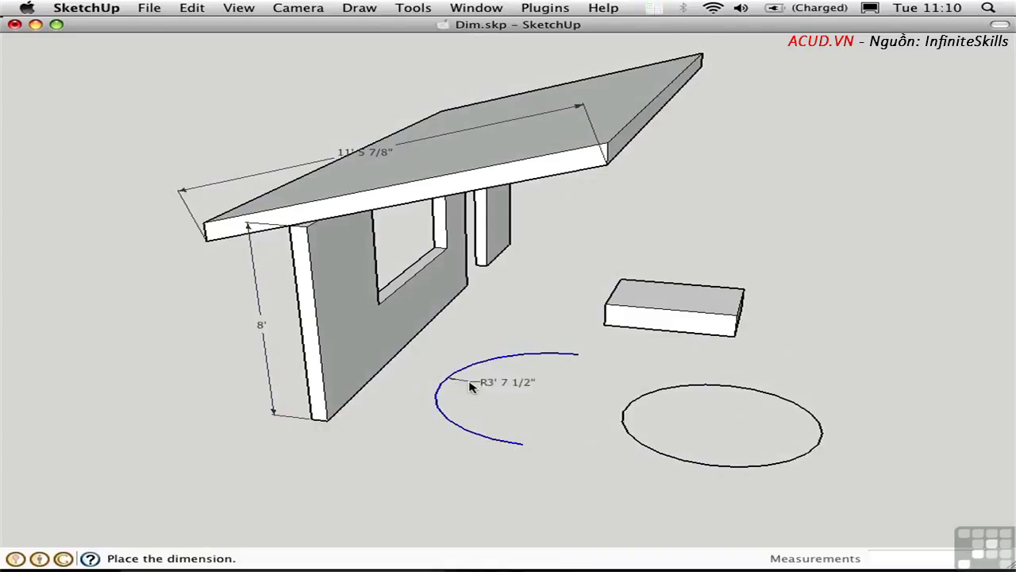
pyautogui.click(520, 407)
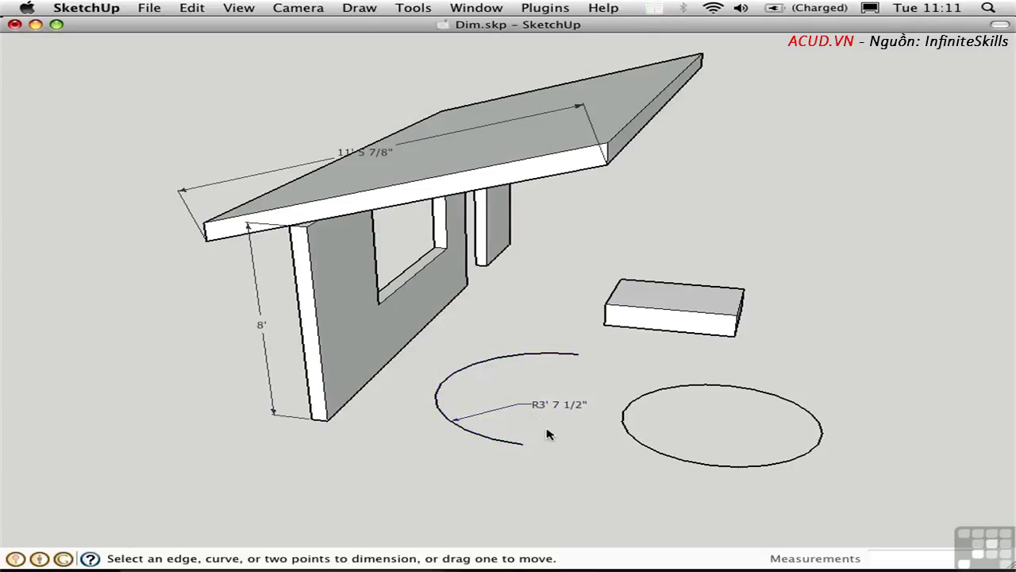
pyautogui.click(627, 437)
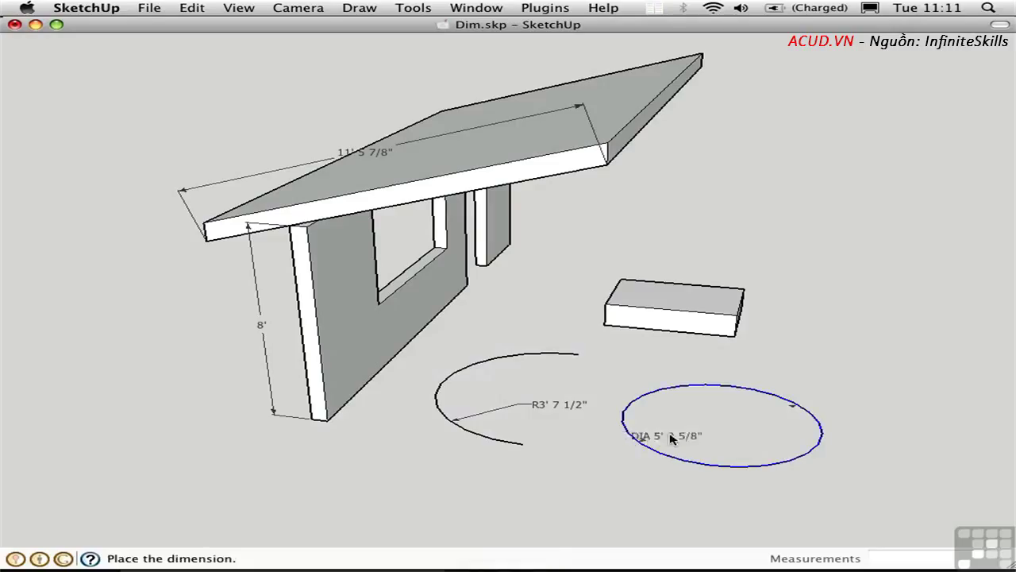
pyautogui.click(722, 427)
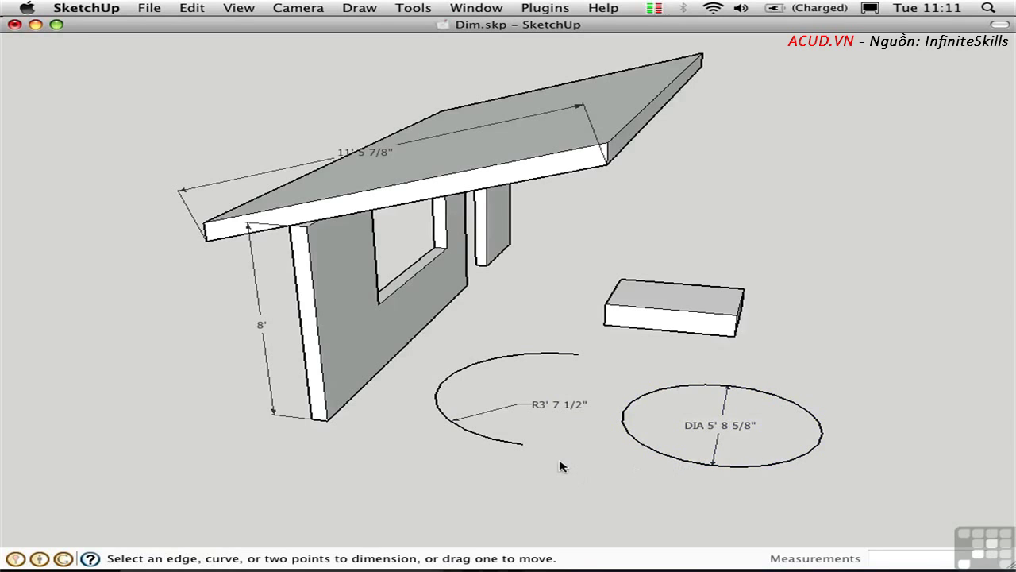
pyautogui.moveTo(558, 466); pyautogui.dragTo(444, 456, button='middle')
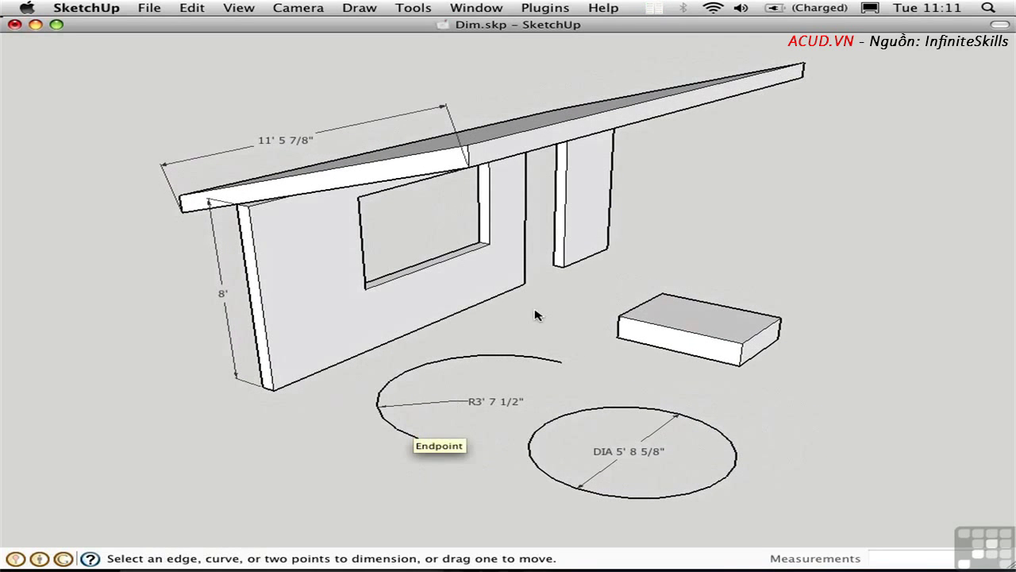
# - Dimension the wall-to-box gap at 6' 2 5/8" and the box's bottom edge at 4' 7 5/8"
pyautogui.click(617, 338)
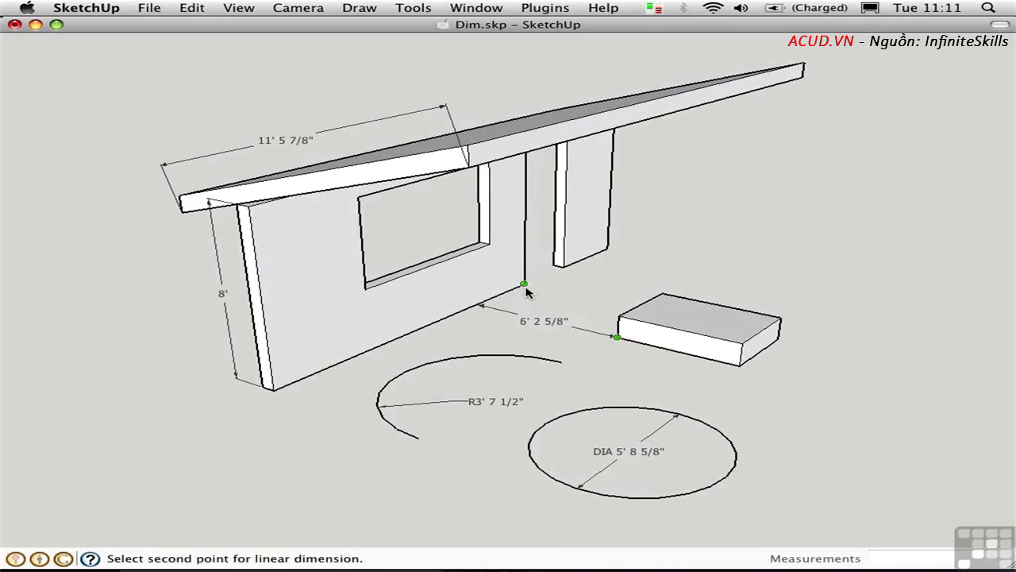
pyautogui.click(523, 287)
pyautogui.moveTo(526, 295); pyautogui.dragTo(532, 331, button='middle')
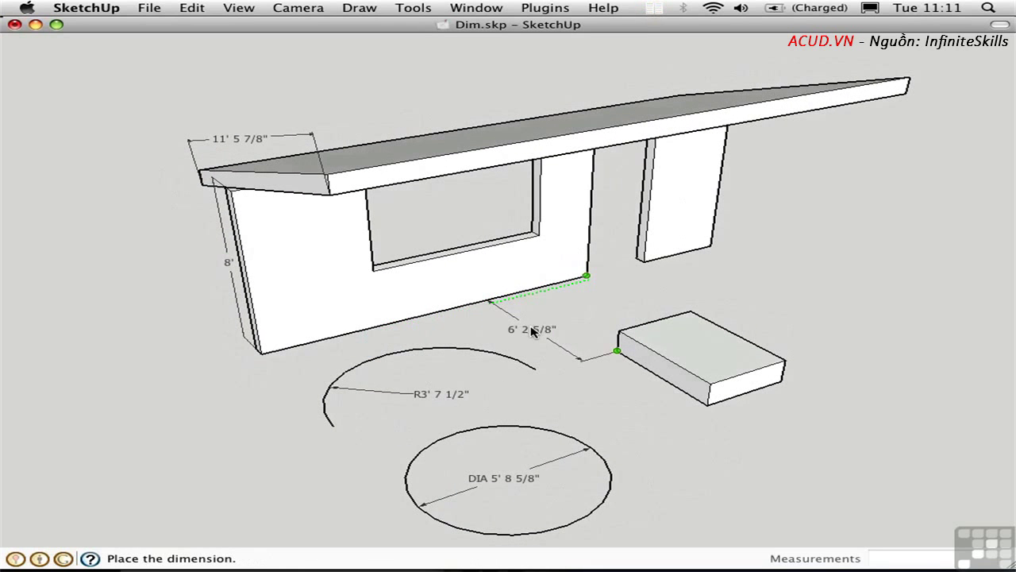
pyautogui.click(531, 332)
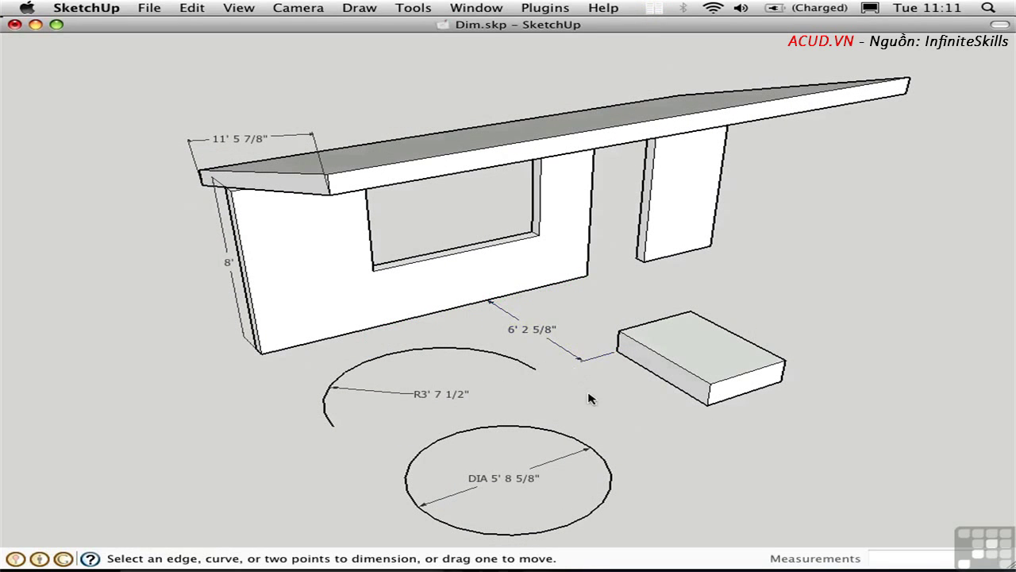
pyautogui.click(680, 394)
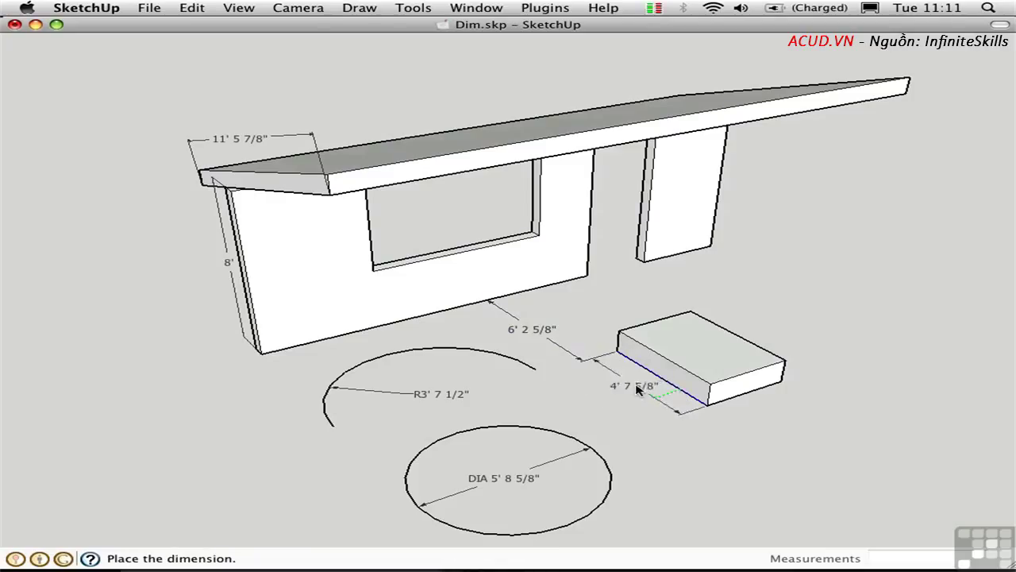
pyautogui.click(585, 365)
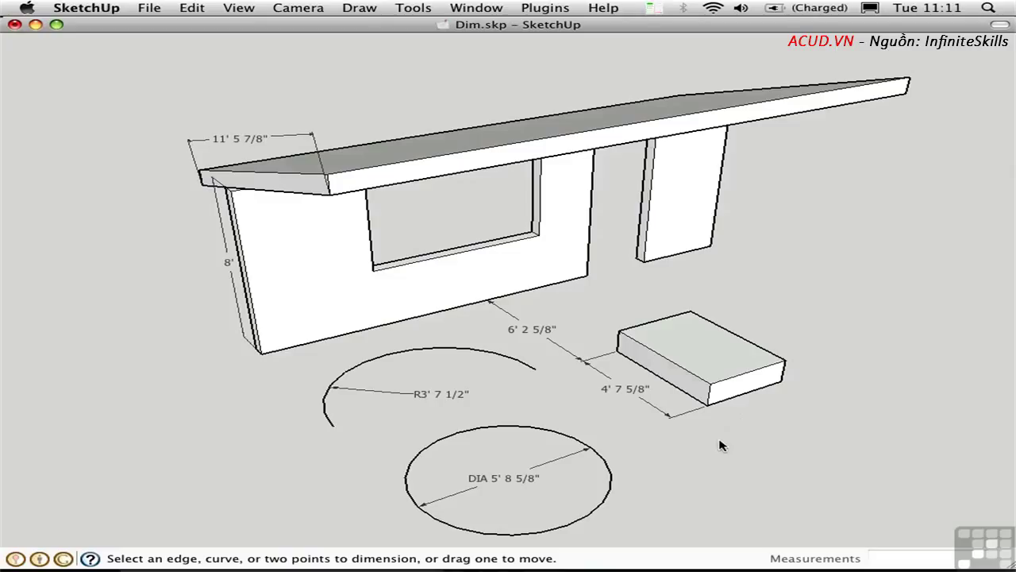
# - Push/Pull the box's end face outward to lengthen the box
pyautogui.press('space')
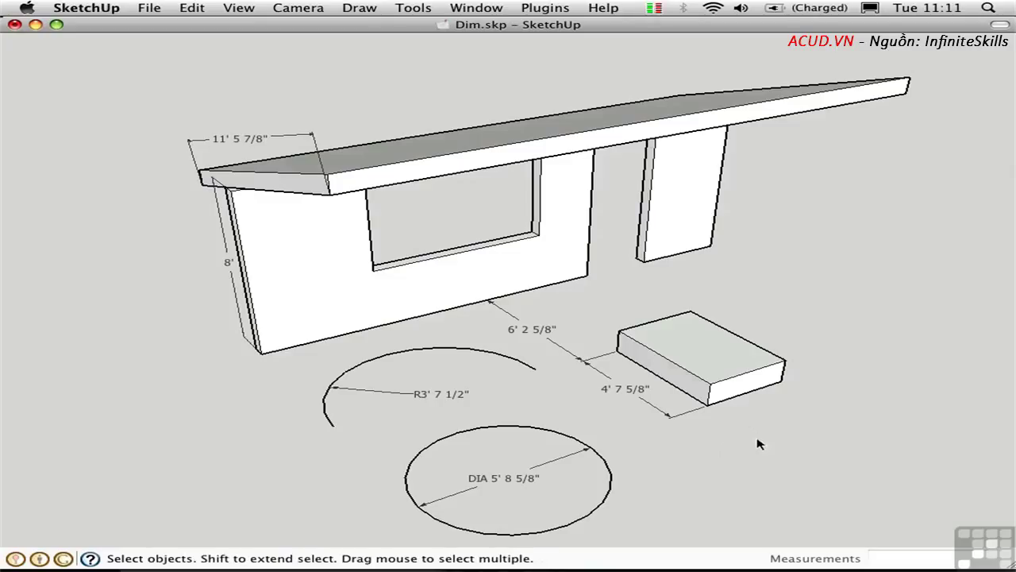
pyautogui.press('p')
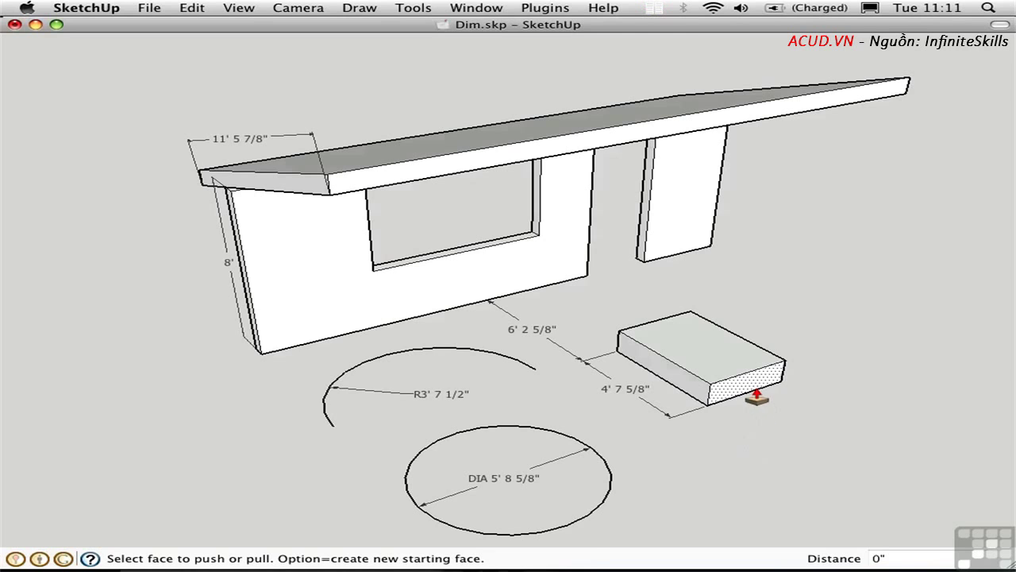
pyautogui.moveTo(751, 389); pyautogui.dragTo(810, 437)
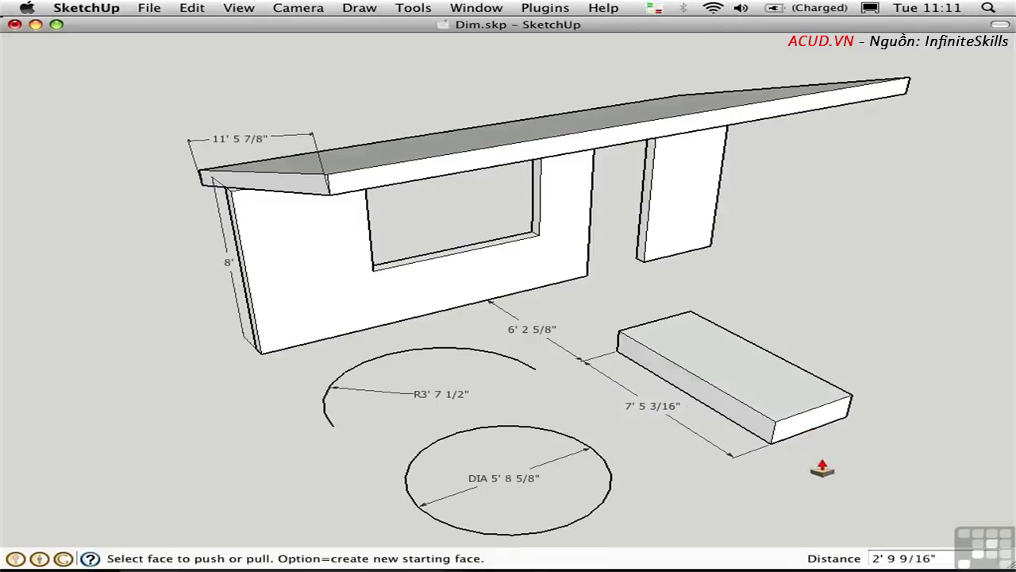
pyautogui.press('space')
# - Move the whole box along the red axis toward the wall, shrinking the gap to 5' 2 3/4"
pyautogui.tripleClick(738, 379)
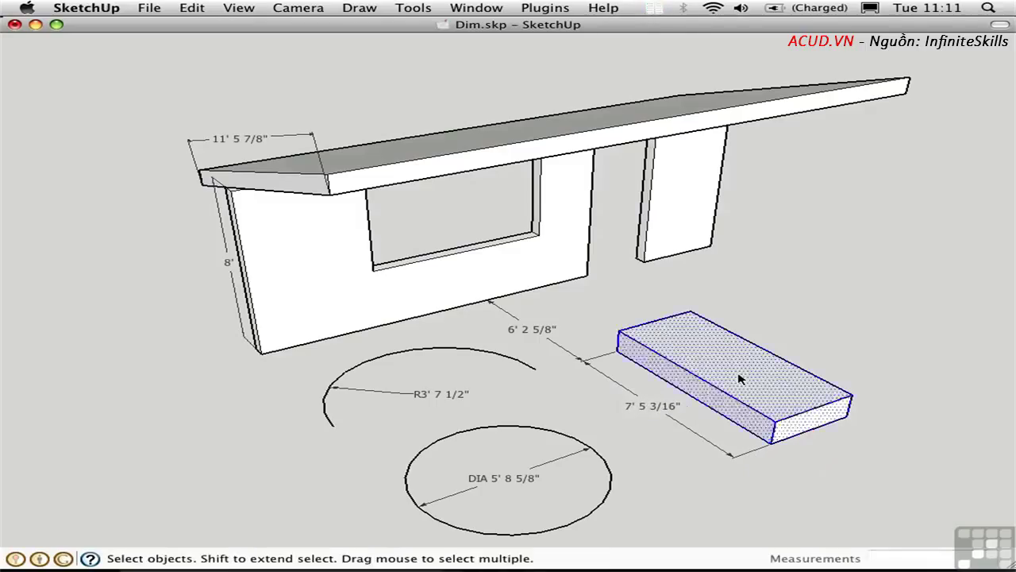
pyautogui.press('m')
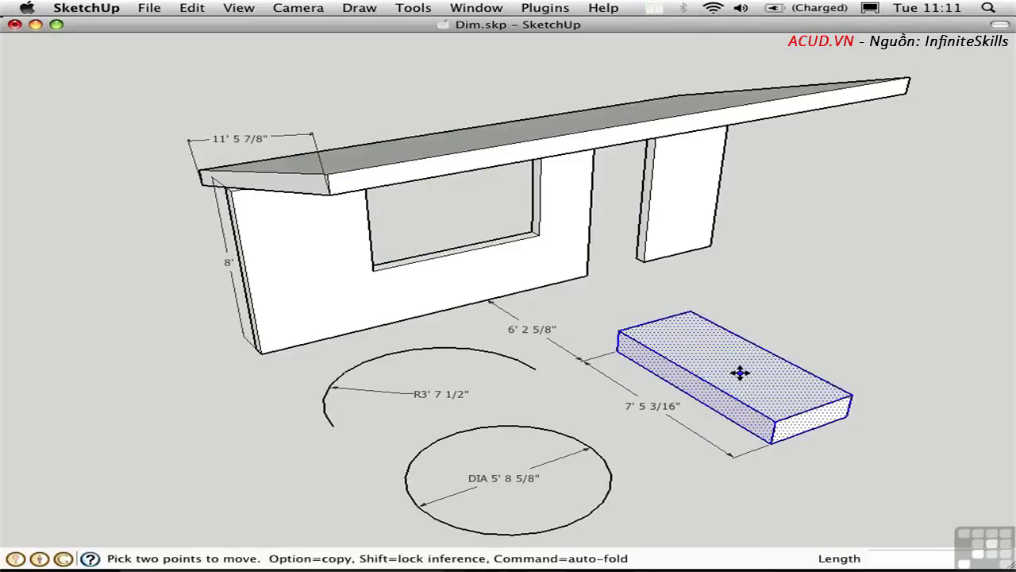
pyautogui.click(850, 345)
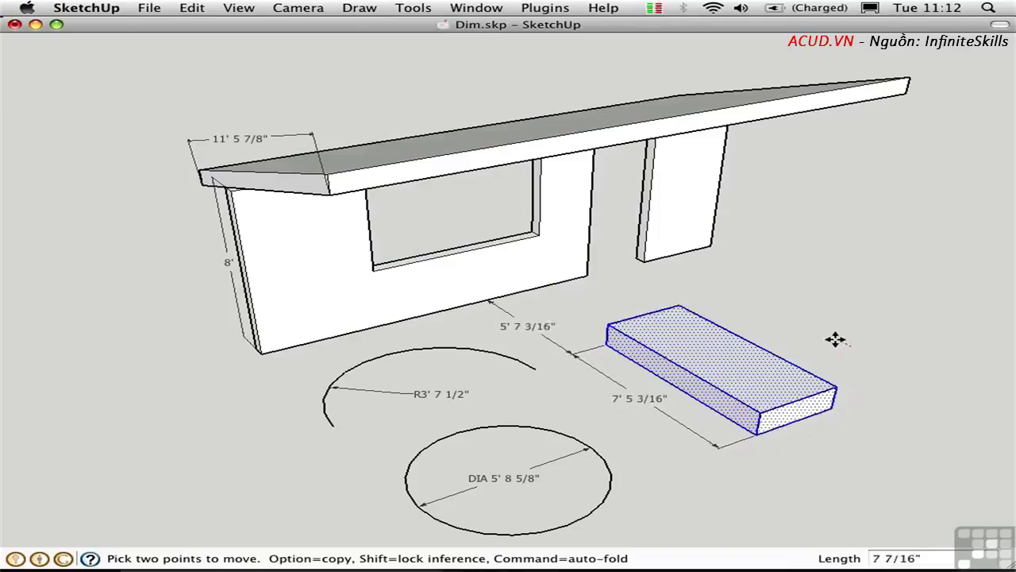
pyautogui.click(830, 337)
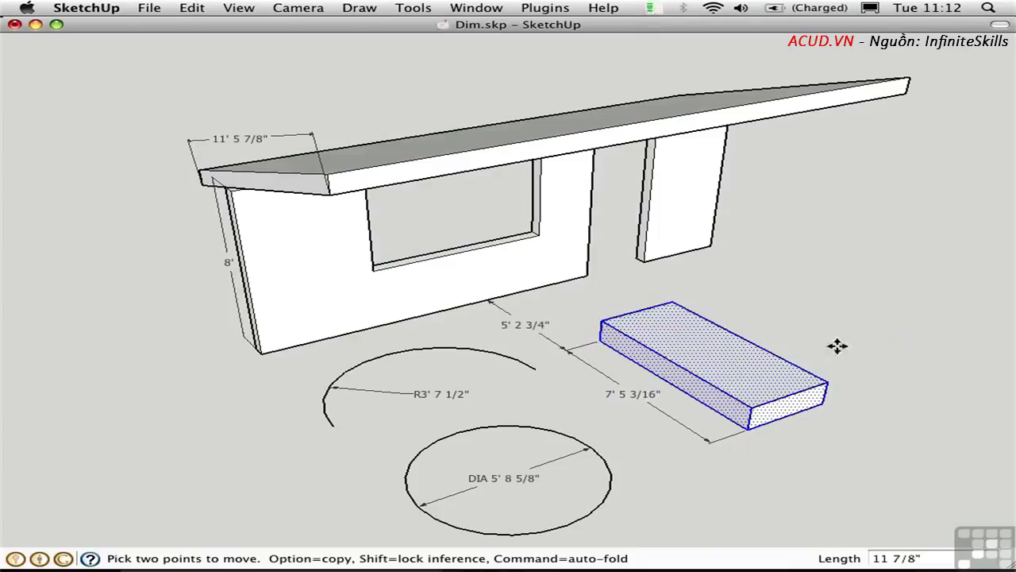
pyautogui.press('space')
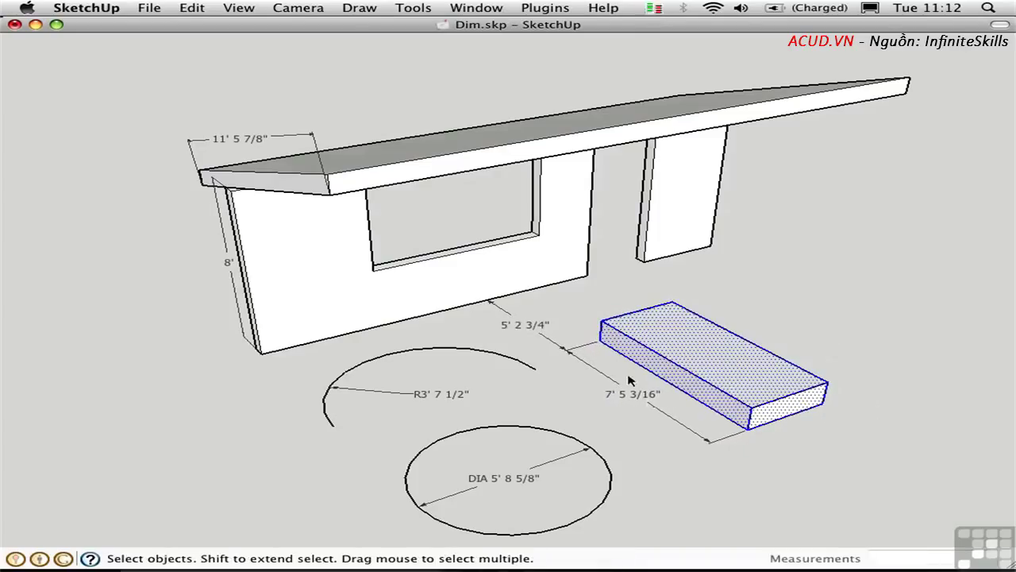
# - Replace the 7' 5 3/16" dimension text with 7'6"
pyautogui.click(808, 465)
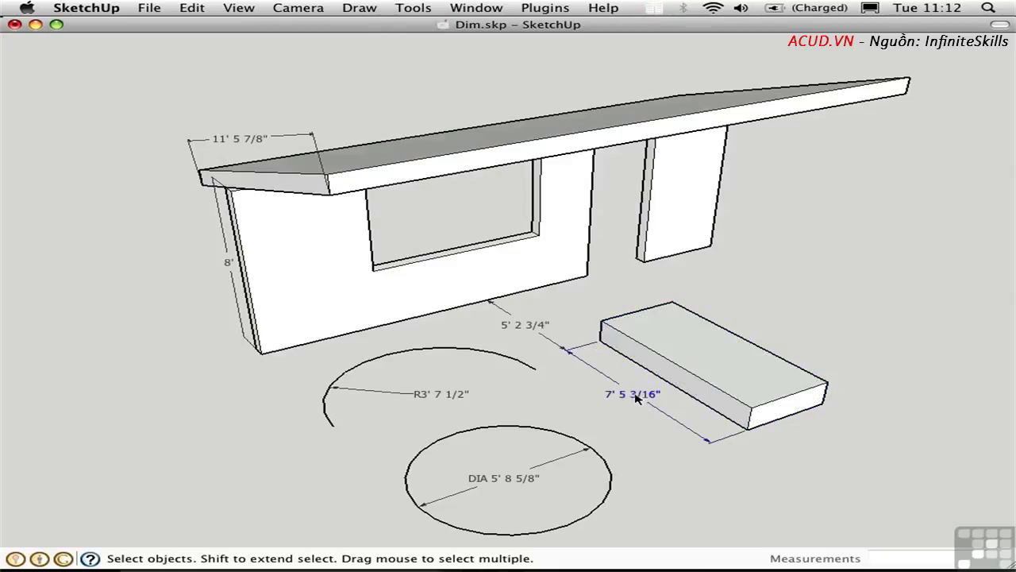
pyautogui.doubleClick(635, 394)
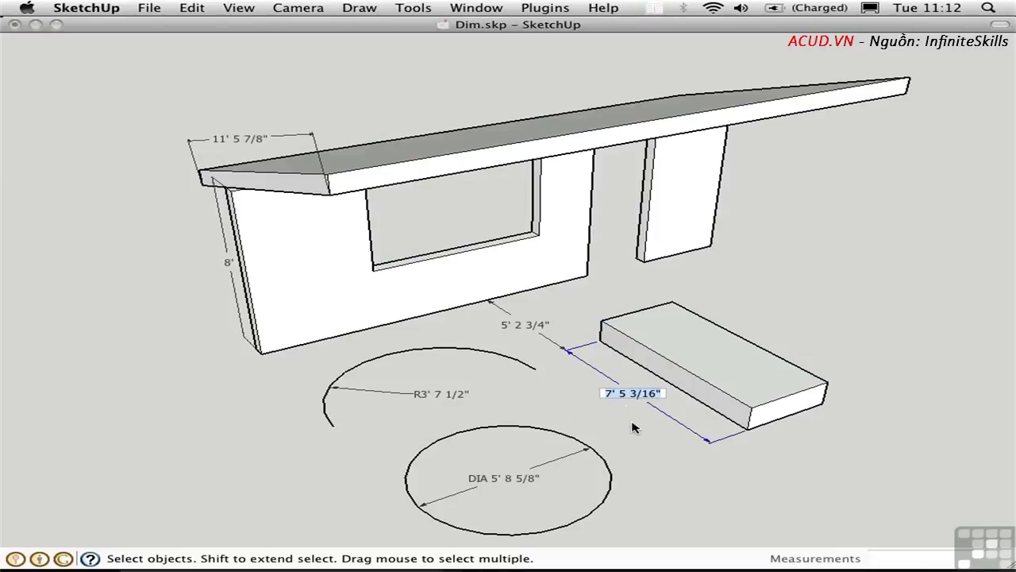
pyautogui.write('7\'6"')
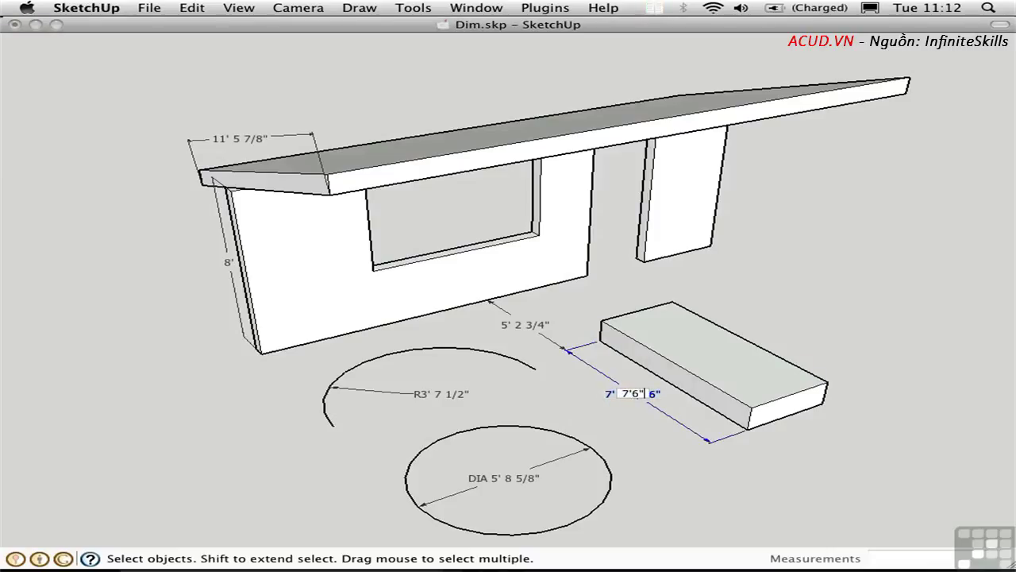
pyautogui.press('Return')
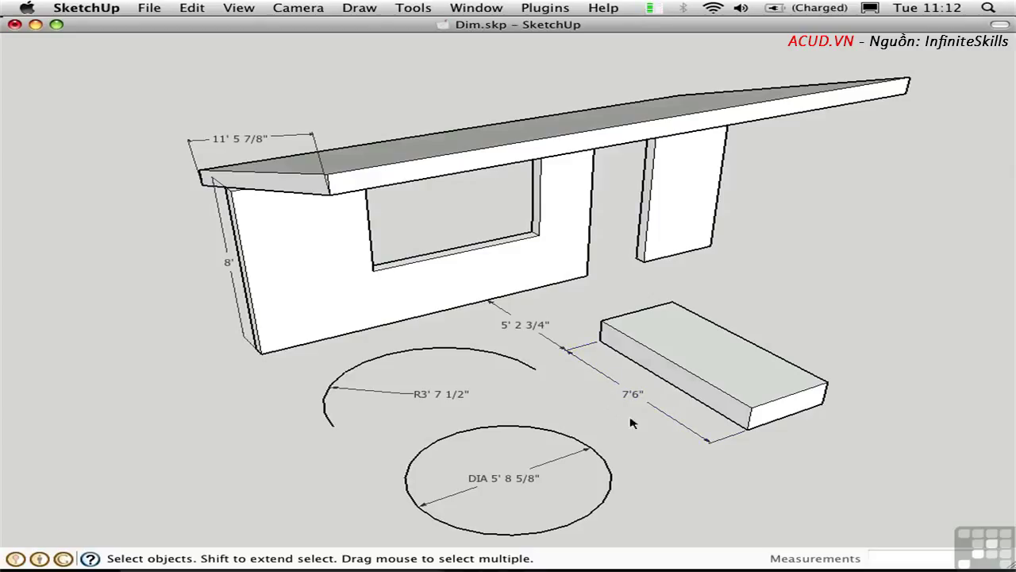
# - Push/Pull the box's end face out about 4' to extend the box
pyautogui.press('p')
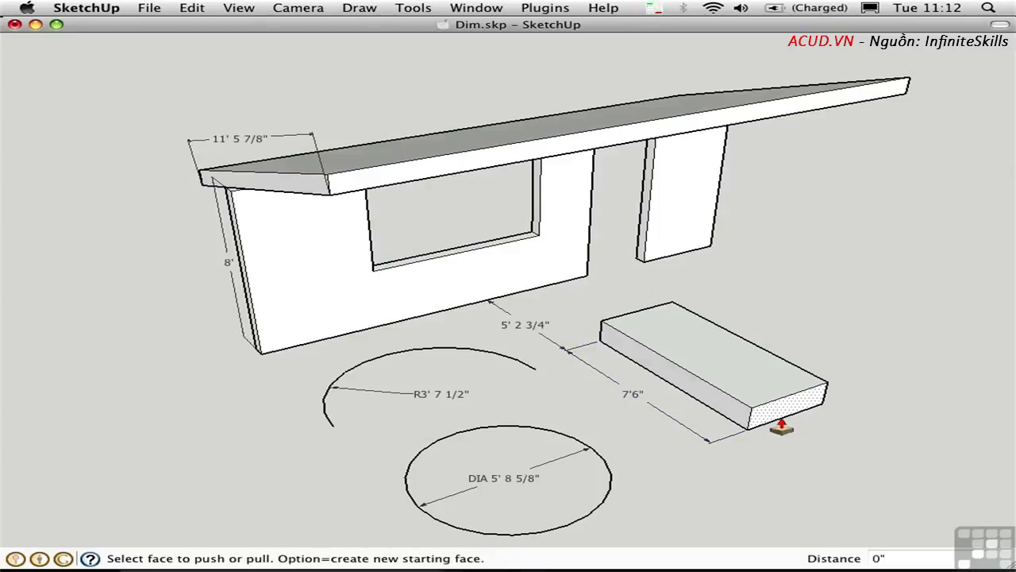
pyautogui.moveTo(775, 418); pyautogui.dragTo(874, 479)
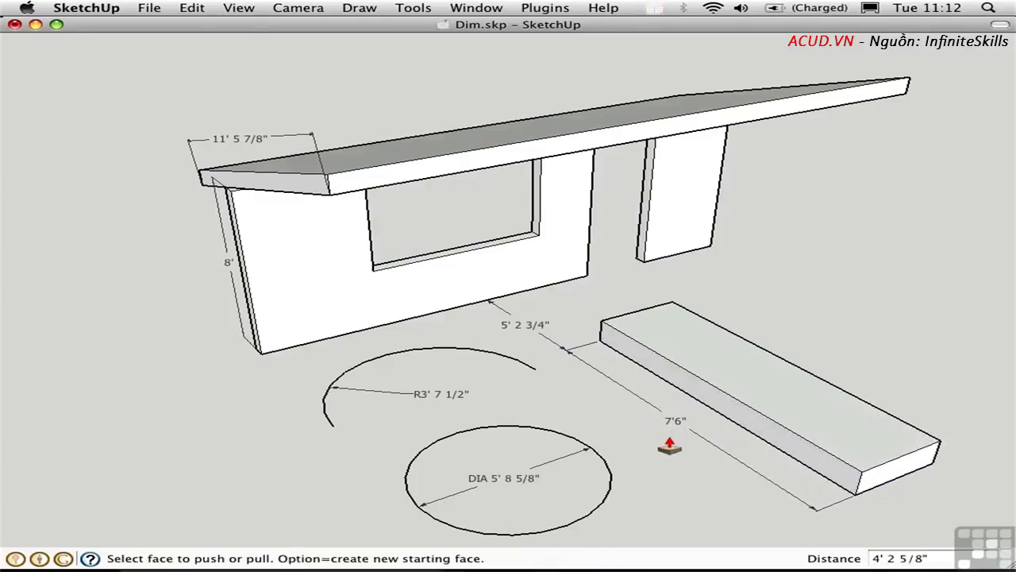
pyautogui.press('space')
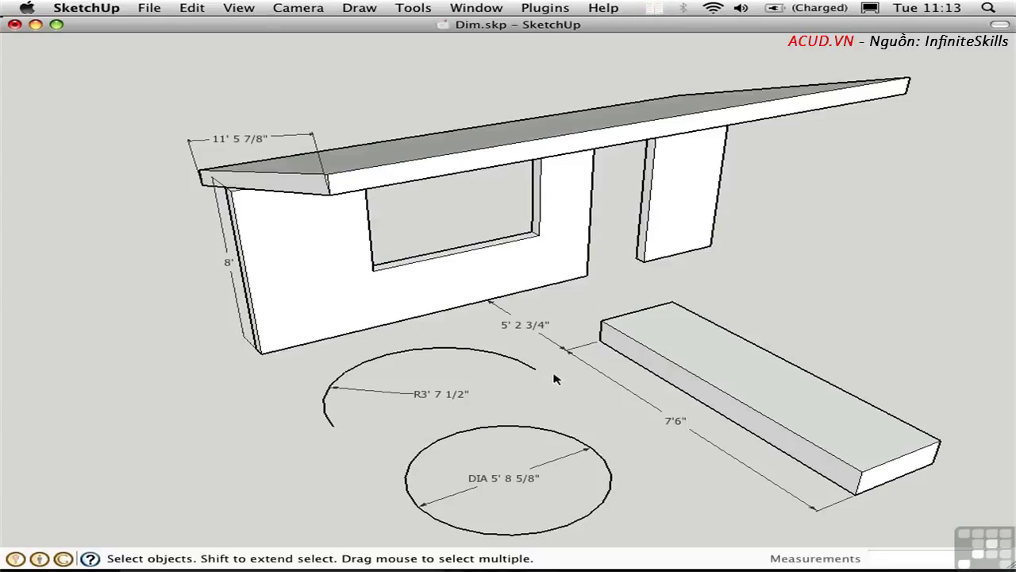
# - Dimension the box's short end edge from bottom to upper corner, reading 1' 1 3/8"
pyautogui.press('d')
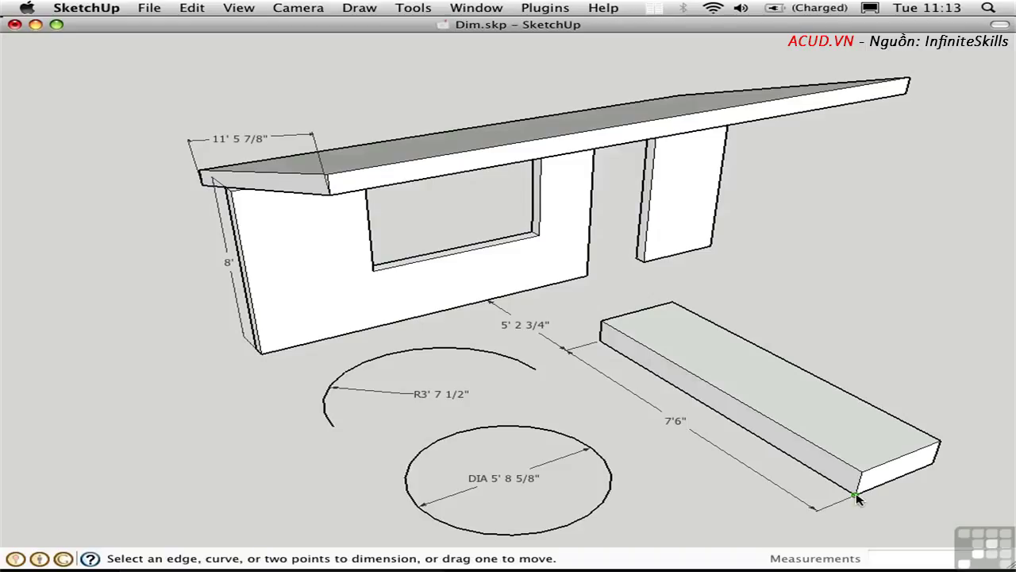
pyautogui.click(855, 494)
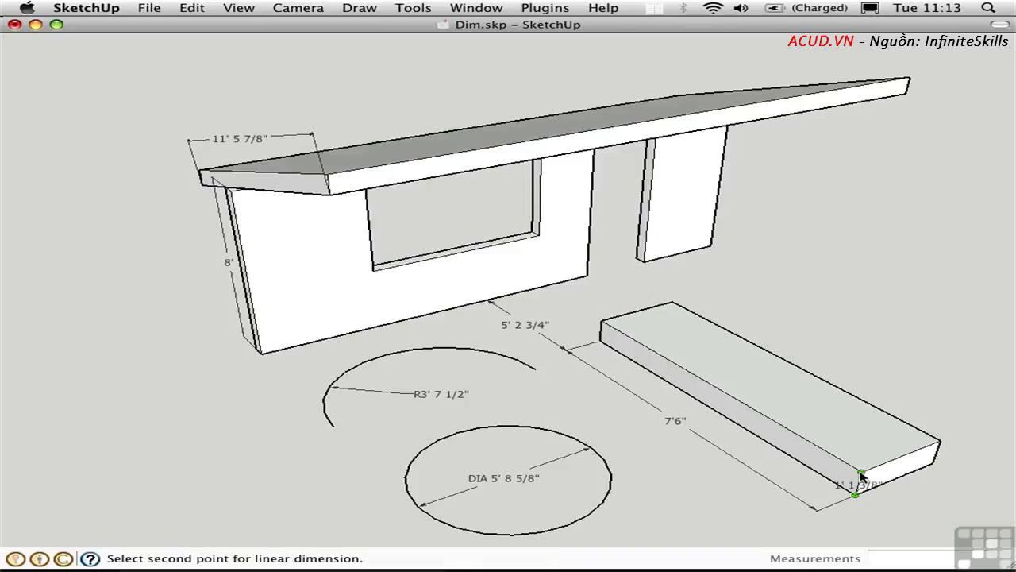
pyautogui.click(861, 473)
pyautogui.click(911, 506)
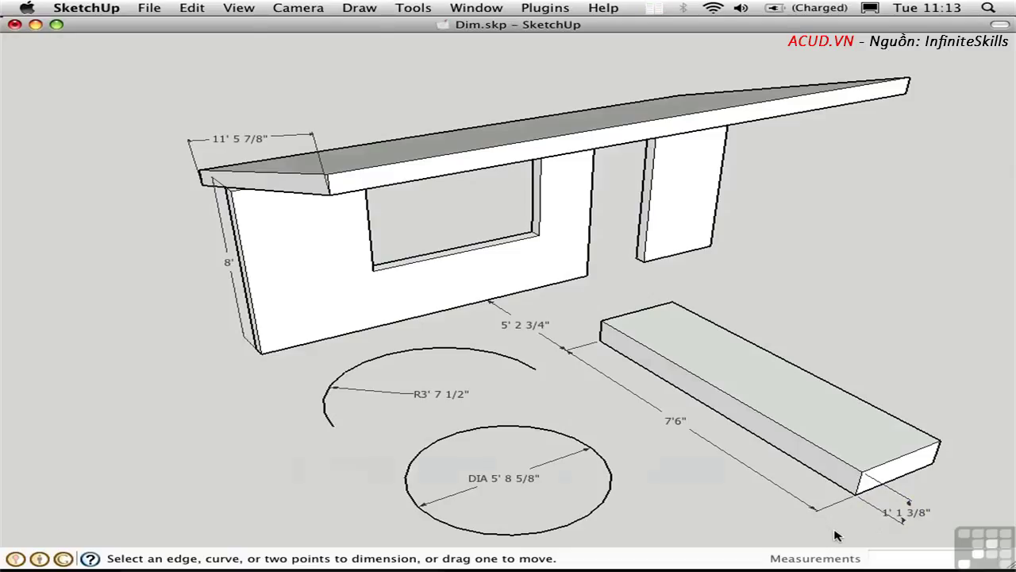
# - In Model Info's Dimensions page, keep the Tahoma 12-point font and Closed leader endpoints
pyautogui.press('super+shift+i')
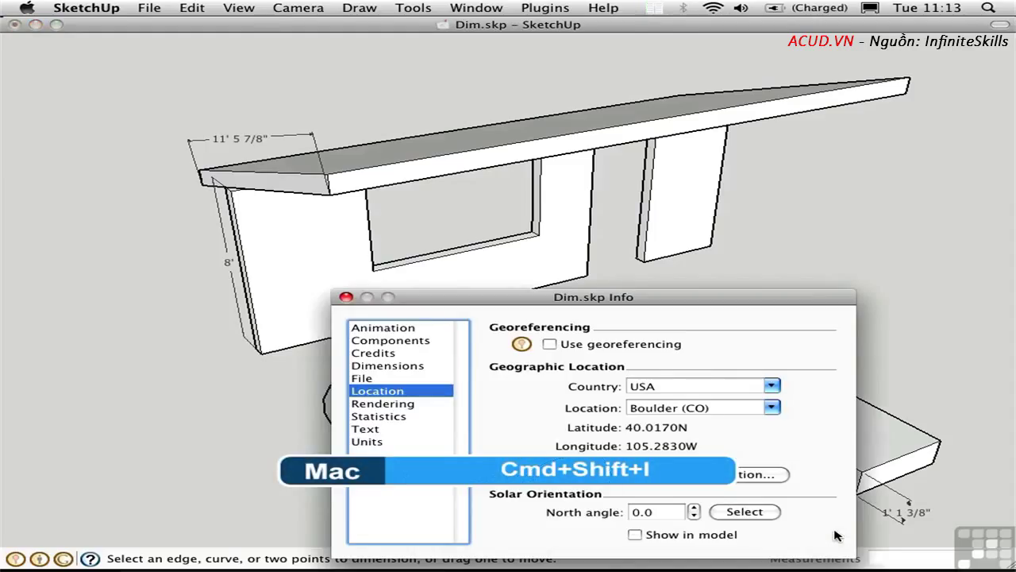
pyautogui.click(390, 367)
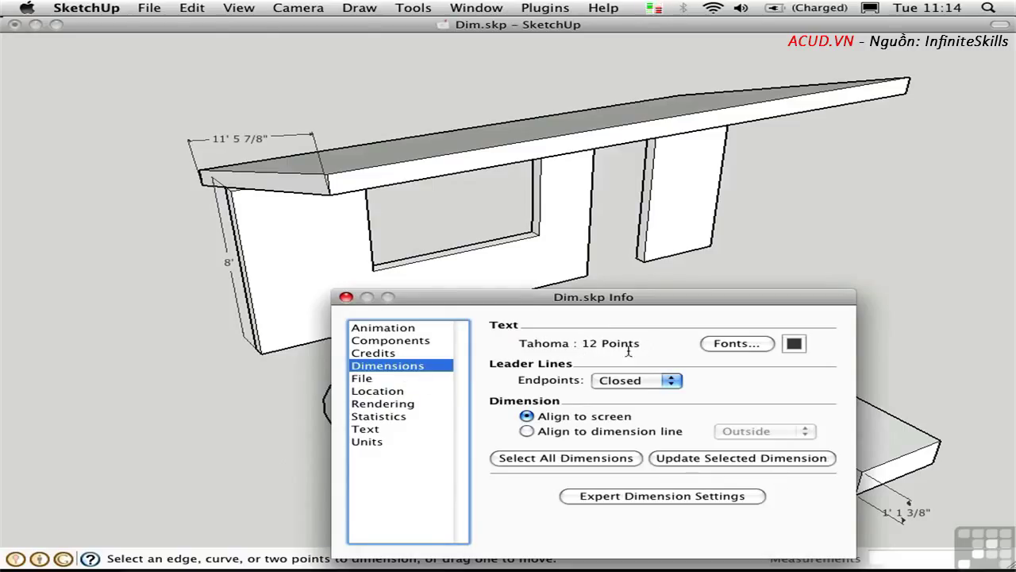
pyautogui.click(734, 345)
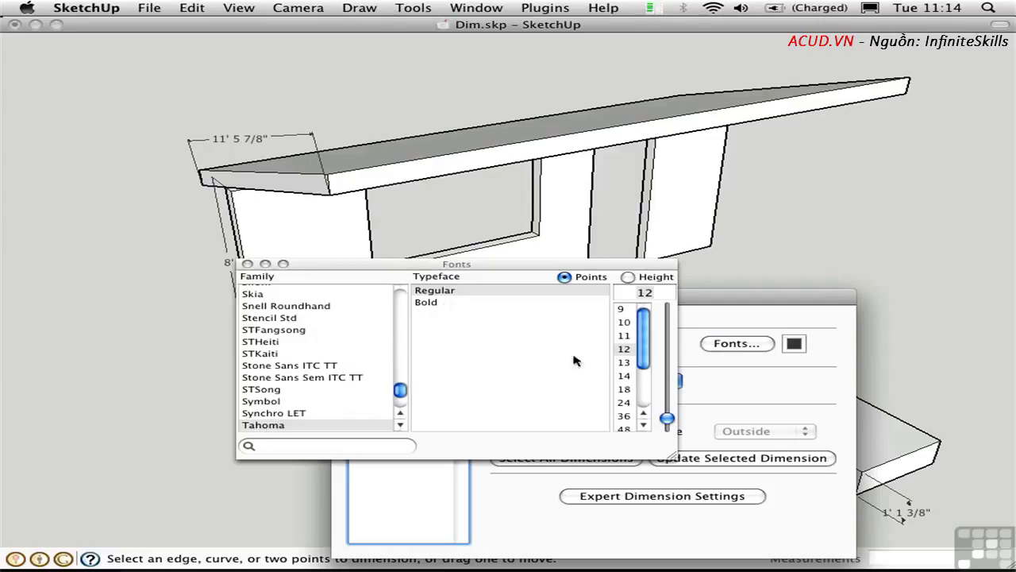
pyautogui.click(247, 263)
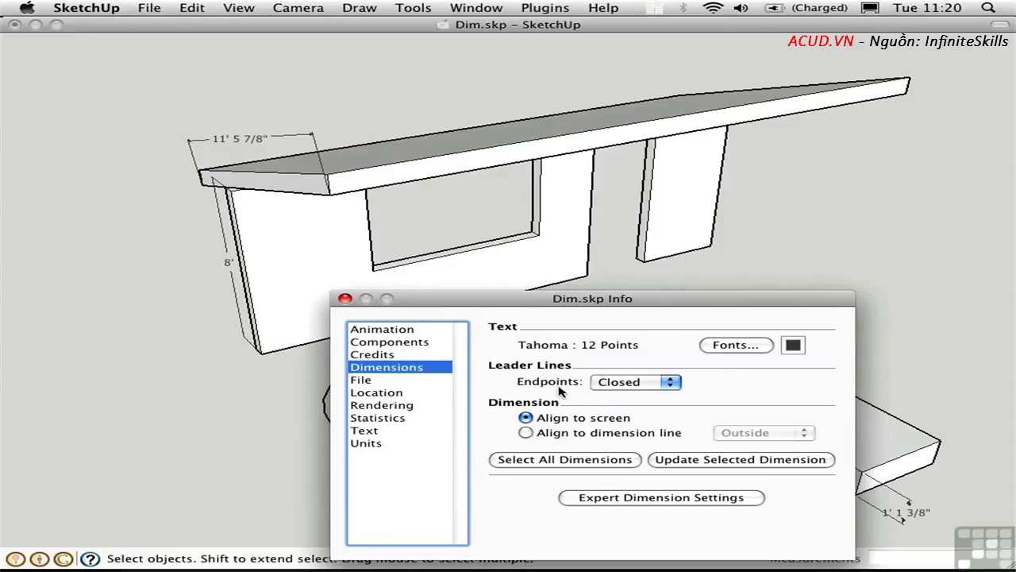
pyautogui.click(609, 385)
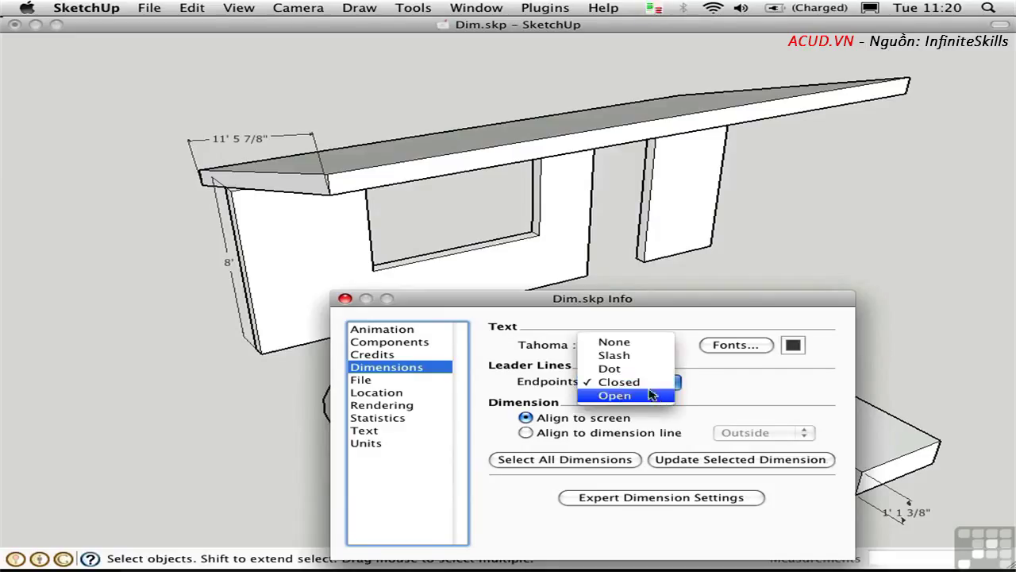
pyautogui.click(631, 384)
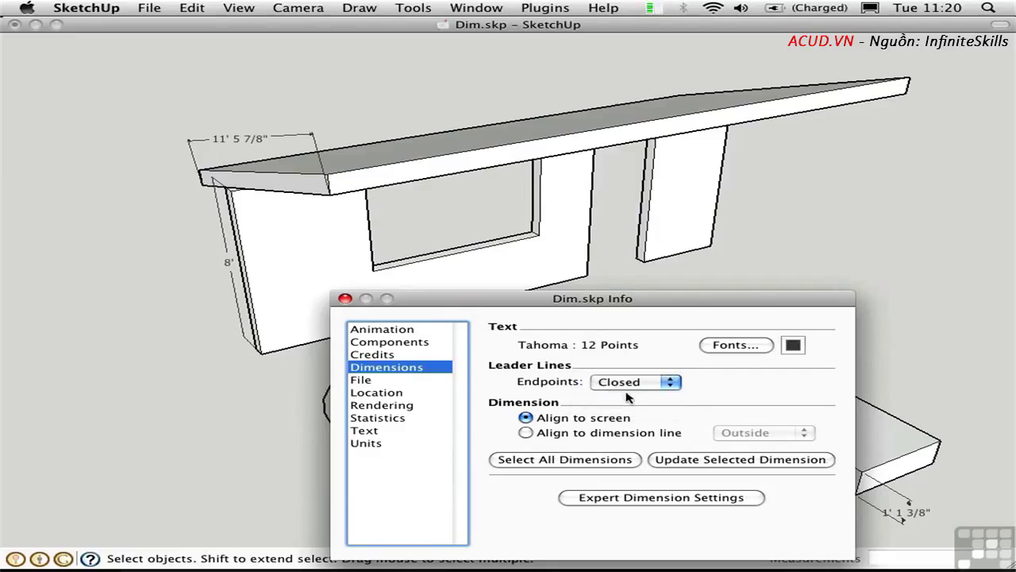
# - Select all dimensions and give them Slash endpoints
pyautogui.moveTo(396, 302); pyautogui.dragTo(400, 372)
pyautogui.moveTo(354, 264); pyautogui.dragTo(443, 276, button='middle')
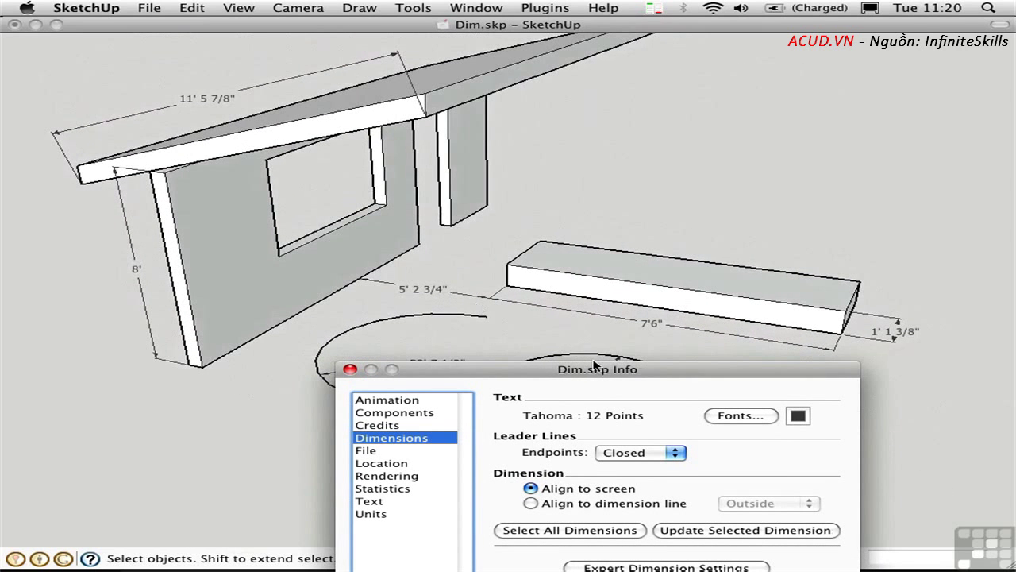
pyautogui.click(635, 457)
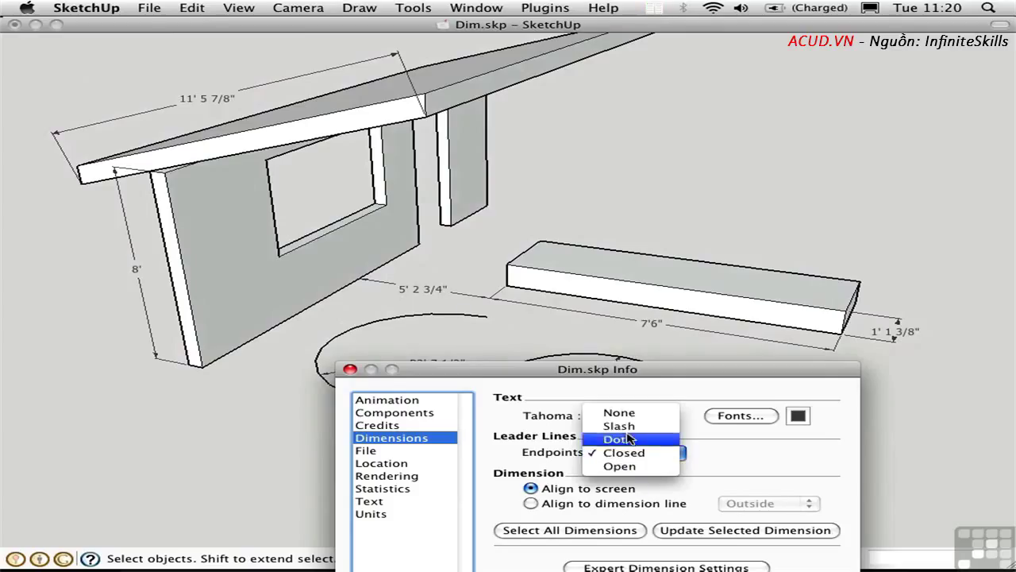
pyautogui.click(619, 426)
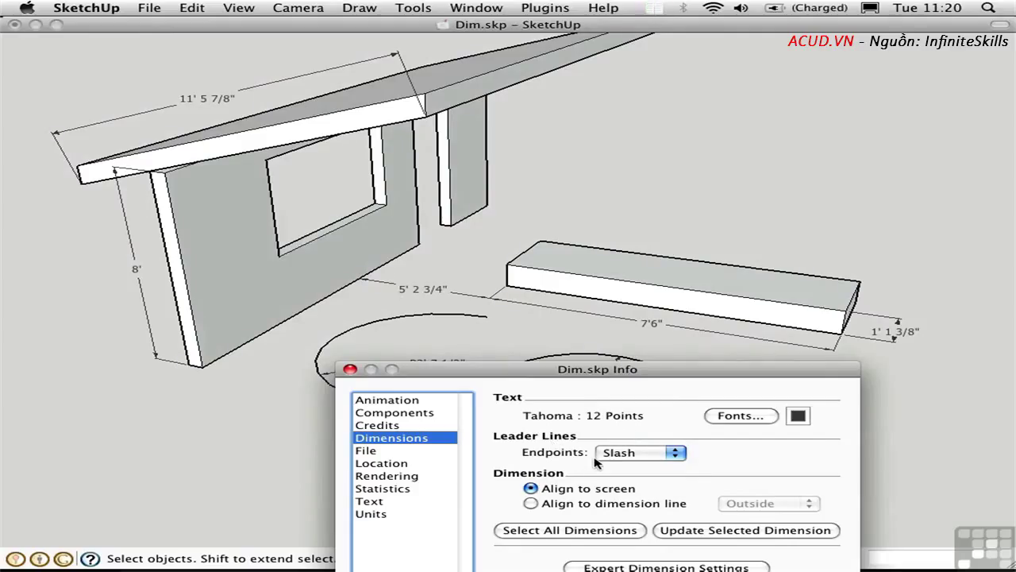
pyautogui.click(560, 532)
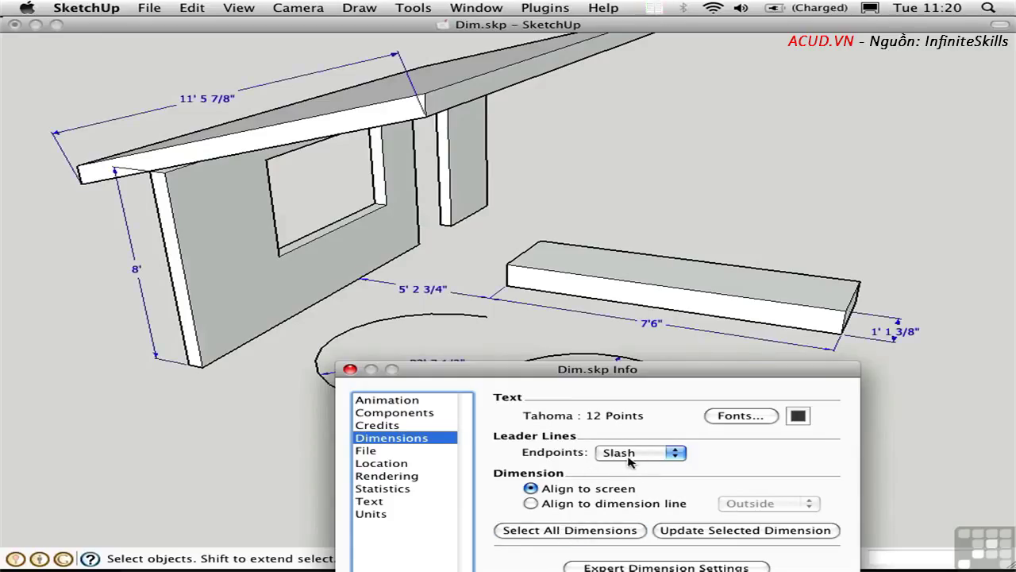
pyautogui.click(698, 531)
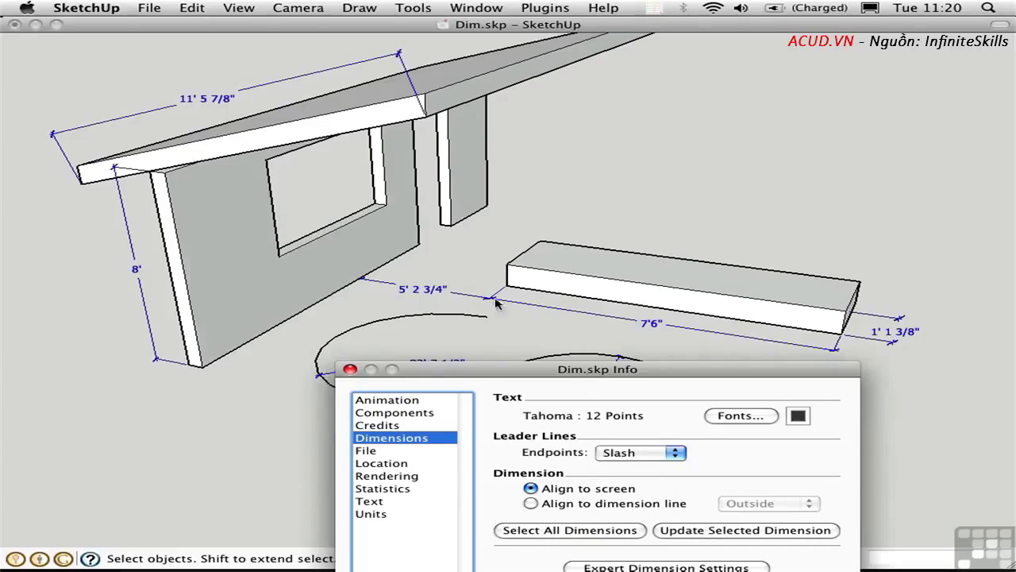
# - Try Dot and open arrowhead endpoints, then settle on closed arrowheads for the selected dimensions
pyautogui.click(621, 457)
pyautogui.click(616, 466)
pyautogui.click(704, 533)
pyautogui.click(635, 454)
pyautogui.click(626, 480)
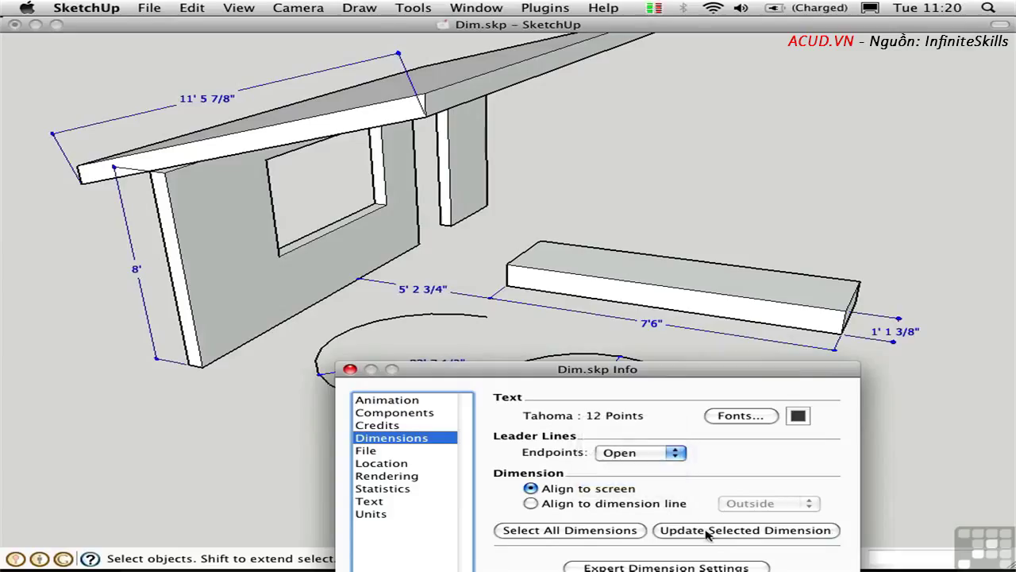
pyautogui.click(706, 532)
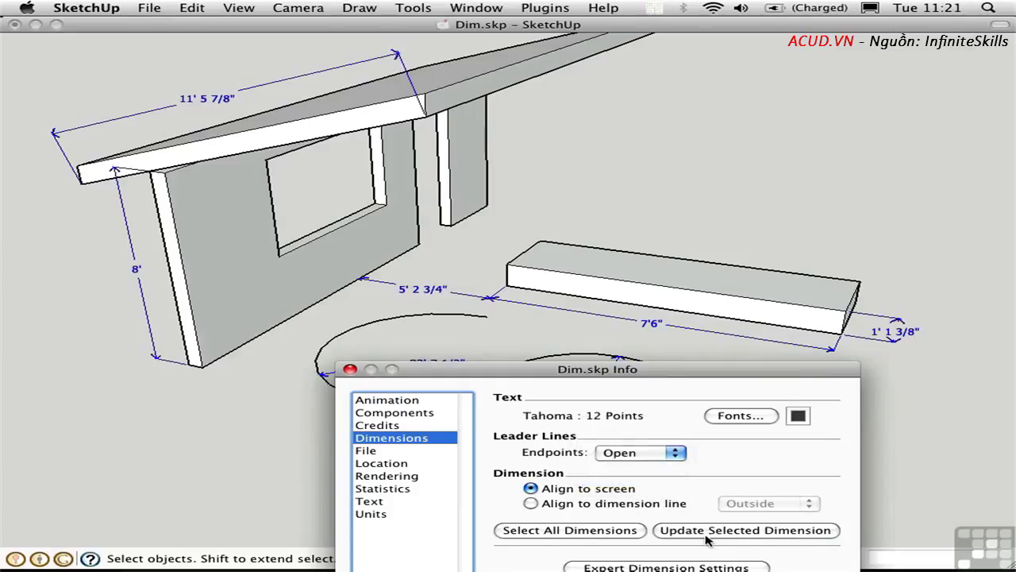
pyautogui.click(619, 455)
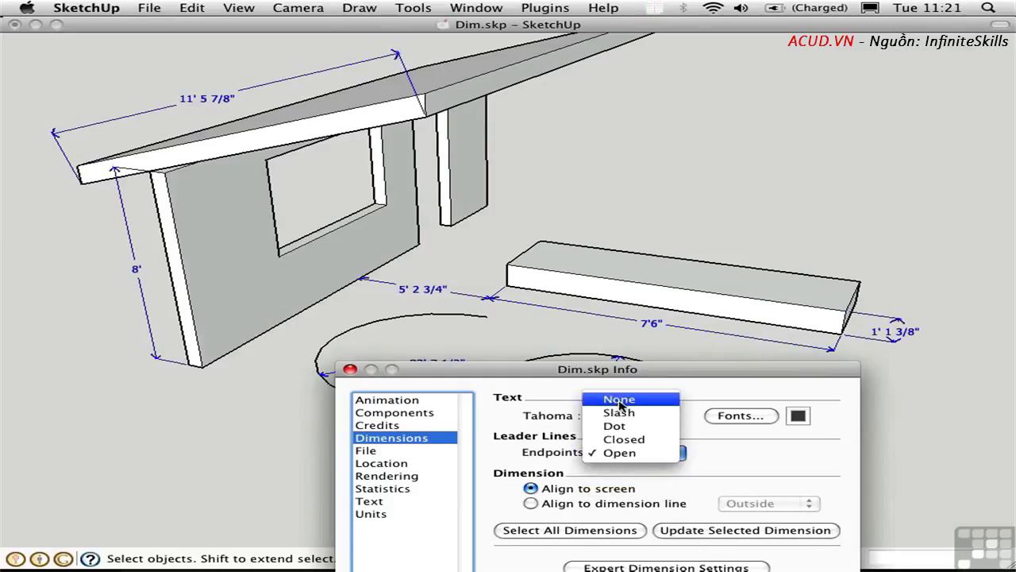
pyautogui.click(620, 442)
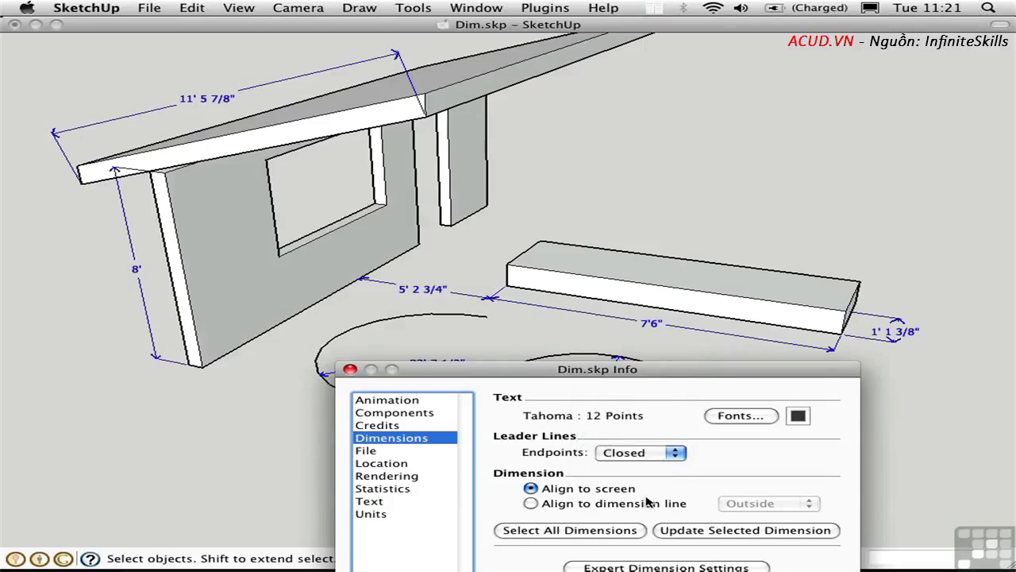
pyautogui.click(692, 535)
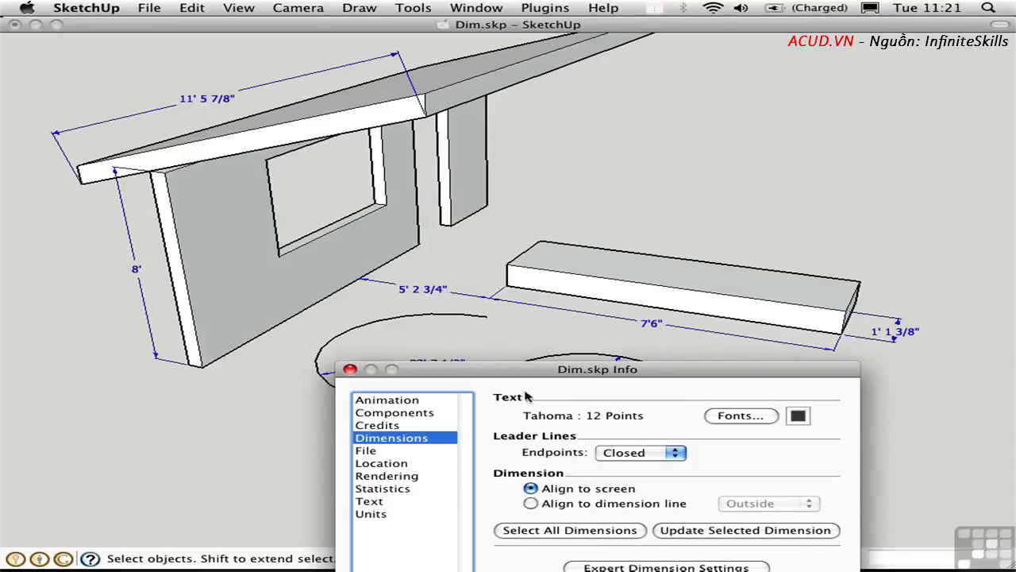
# - Align the selected dimension texts to the dimension line, trying Above, then Centered
pyautogui.click(530, 503)
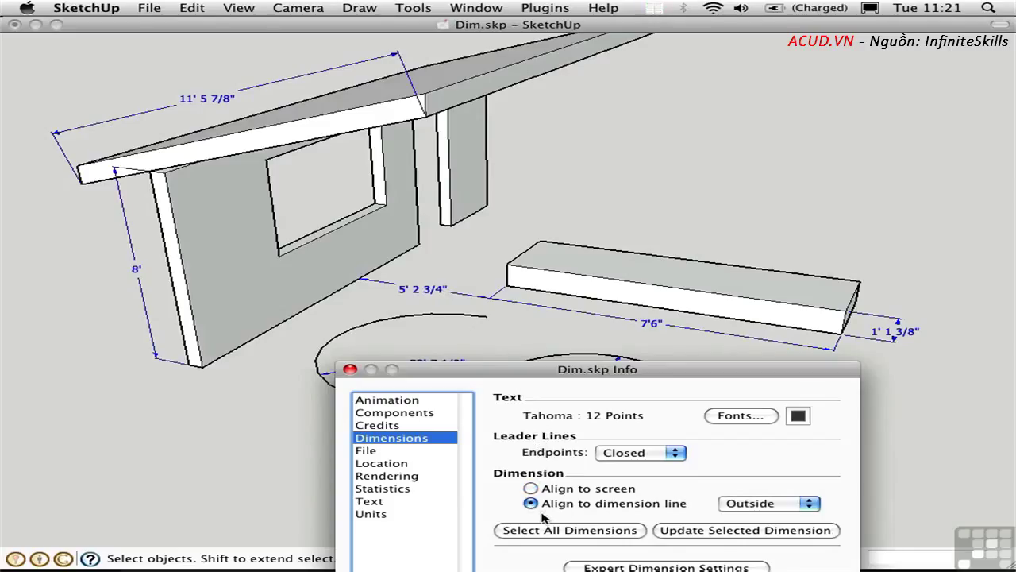
pyautogui.click(692, 533)
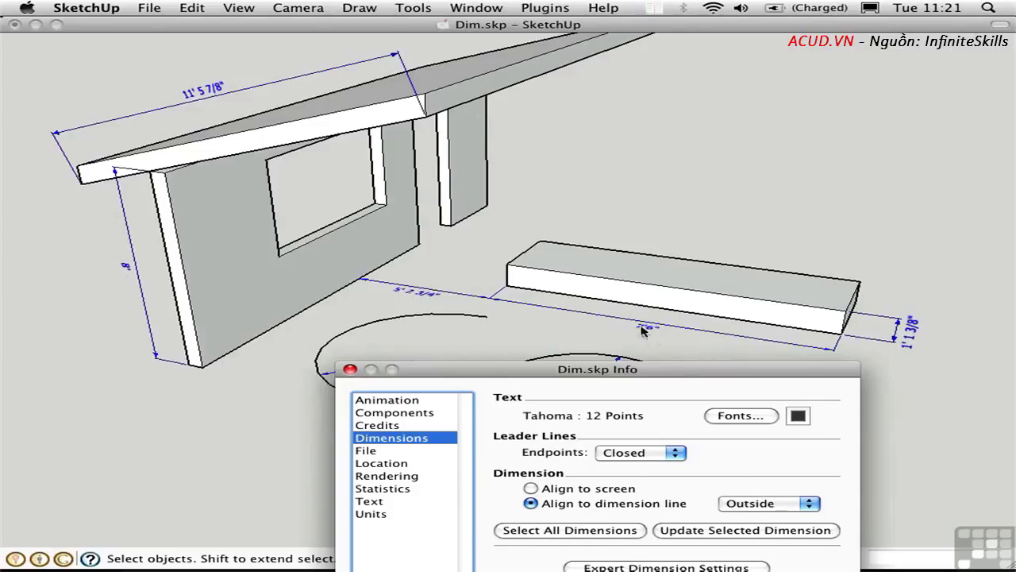
pyautogui.click(771, 508)
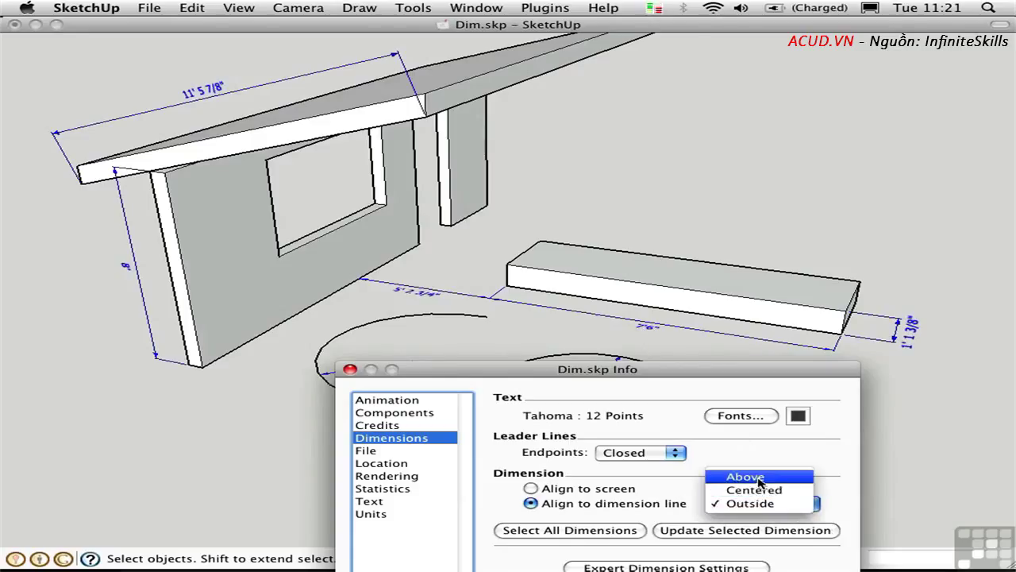
pyautogui.click(758, 475)
pyautogui.click(750, 530)
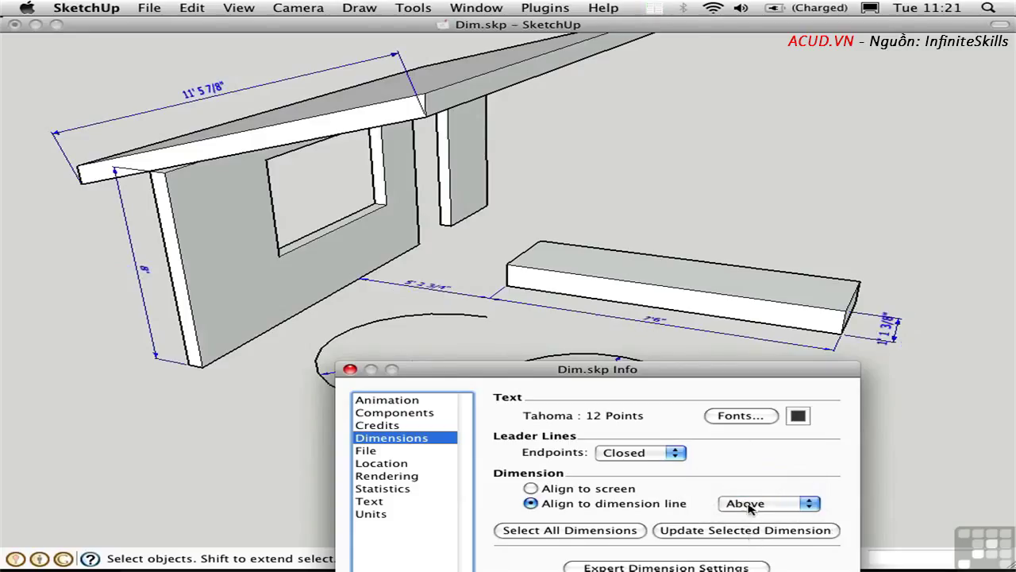
pyautogui.click(750, 505)
pyautogui.click(756, 517)
pyautogui.click(760, 530)
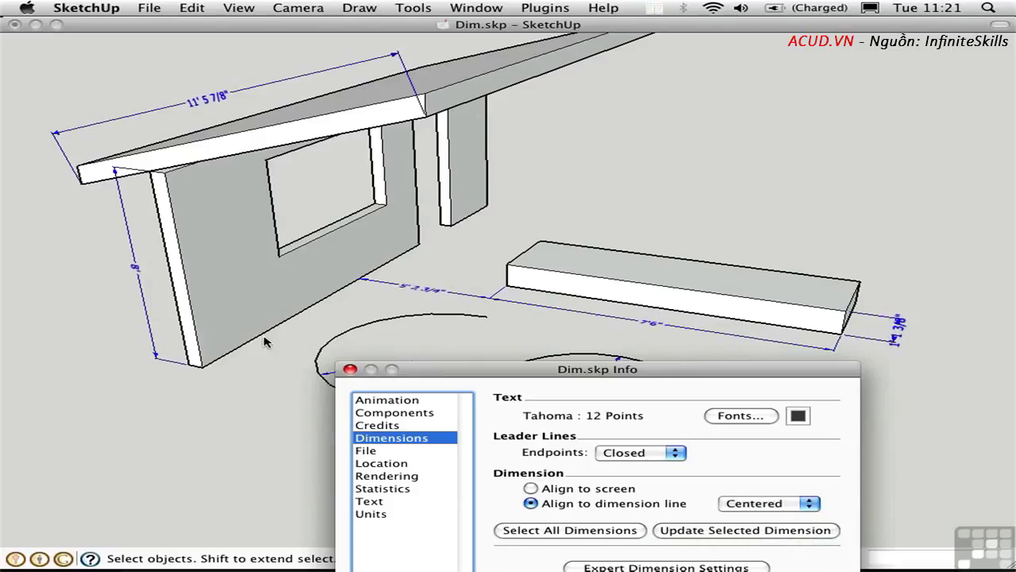
# - Make only the 11' 5 7/8" roof dimension's text align to screen
pyautogui.click(262, 401)
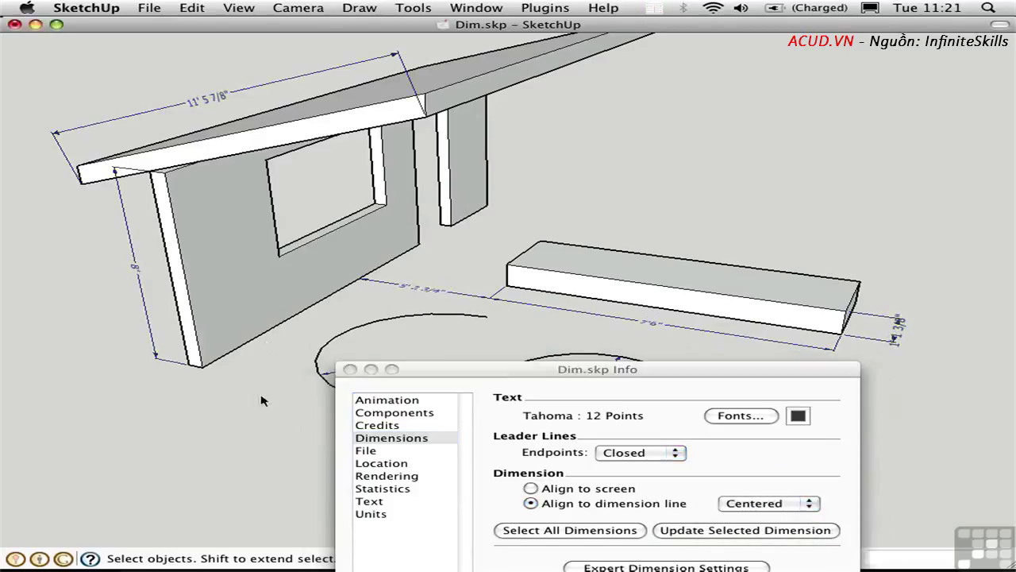
pyautogui.click(204, 107)
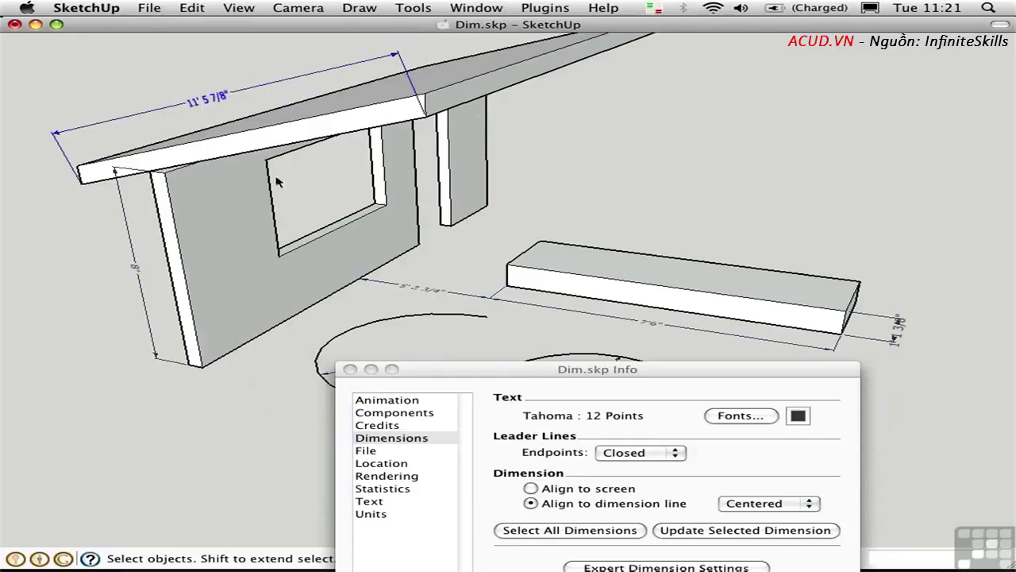
pyautogui.click(568, 489)
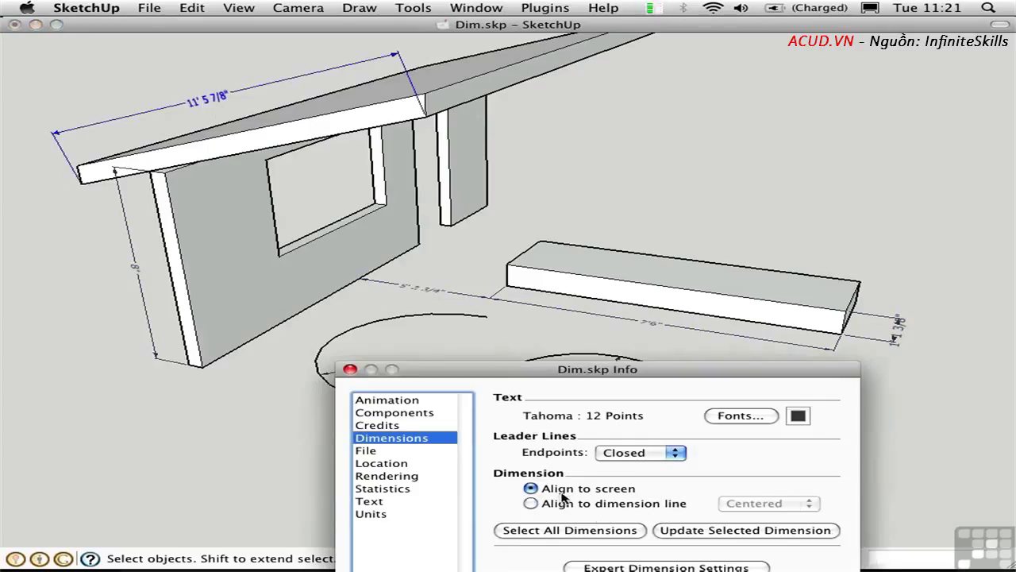
pyautogui.click(703, 530)
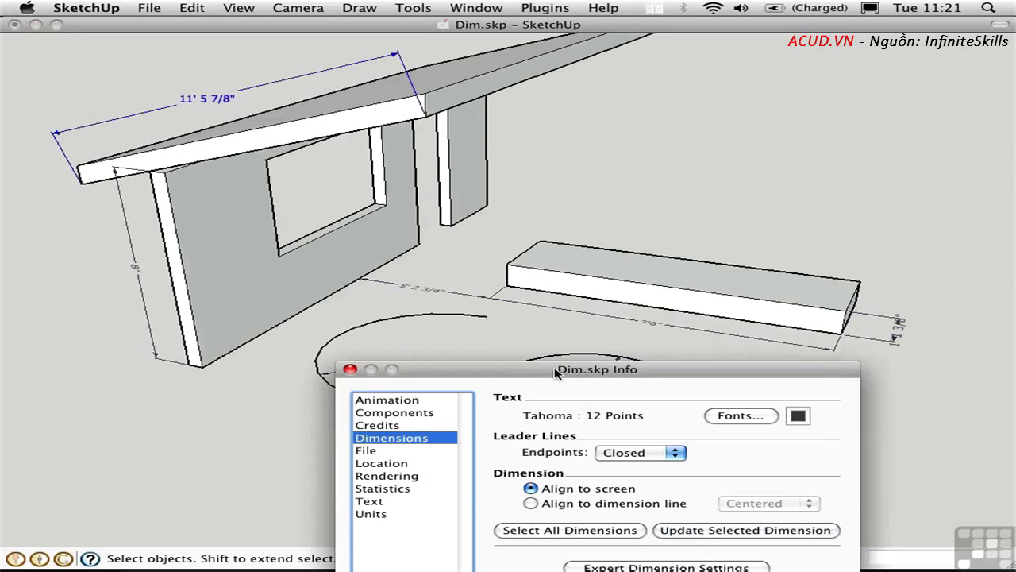
# - In Expert Dimension Settings, toggle hiding the R and DIA prefixes off and on
pyautogui.moveTo(555, 371); pyautogui.dragTo(542, 354)
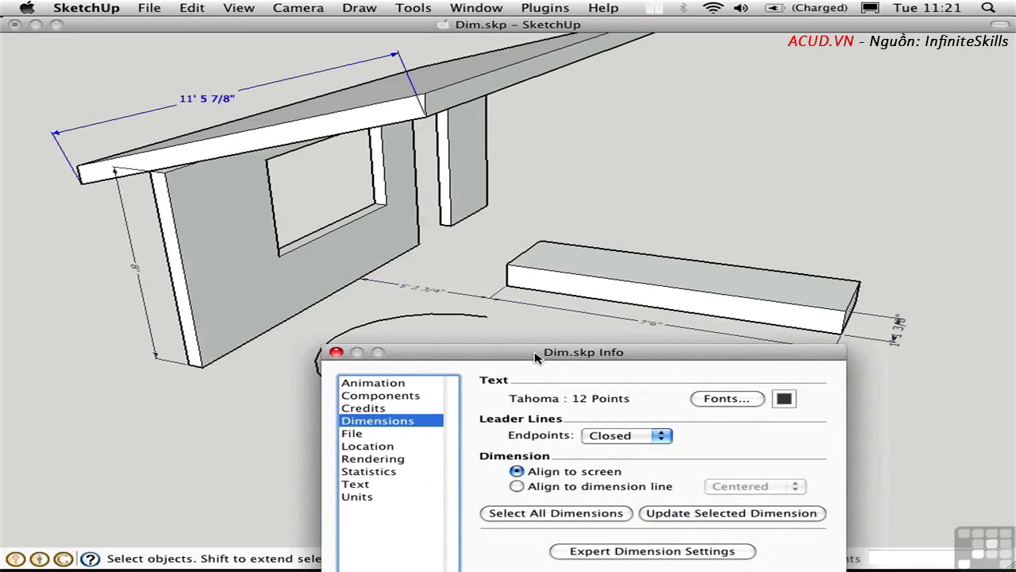
pyautogui.click(643, 552)
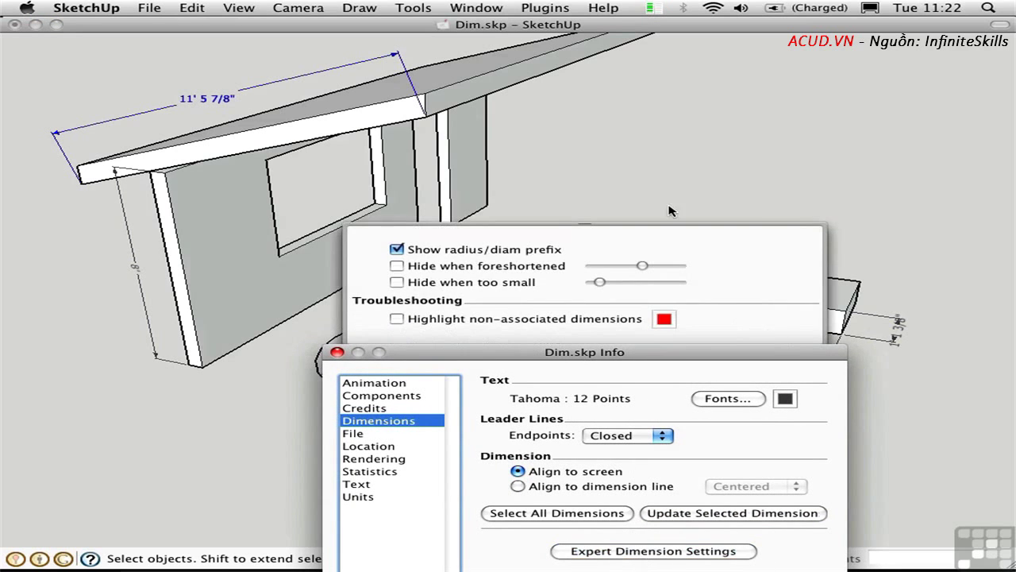
pyautogui.moveTo(474, 354); pyautogui.dragTo(519, 511)
pyautogui.moveTo(378, 280)
pyautogui.mouseDown(button='middle')
pyautogui.moveTo(378, 246)
pyautogui.moveTo(375, 273)
pyautogui.mouseUp(button='middle')
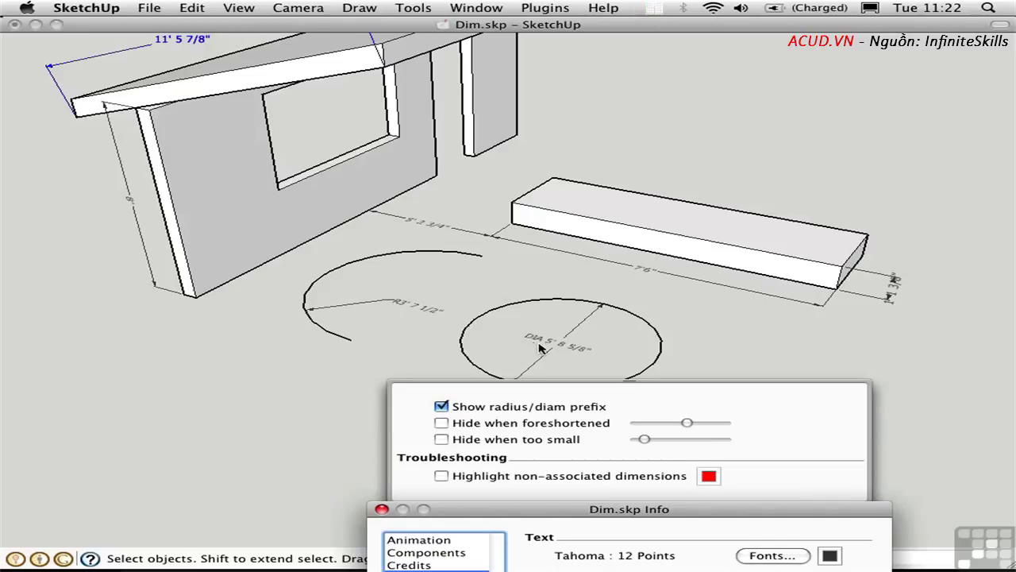
pyautogui.click(441, 406)
pyautogui.click(442, 406)
# - Test hiding foreshortened and too-small dimensions, then enable highlighting of non-associated dimensions
pyautogui.click(442, 423)
pyautogui.moveTo(687, 423)
pyautogui.mouseDown()
pyautogui.moveTo(712, 425)
pyautogui.moveTo(669, 425)
pyautogui.moveTo(687, 425)
pyautogui.mouseUp()
pyautogui.click(468, 424)
pyautogui.click(441, 440)
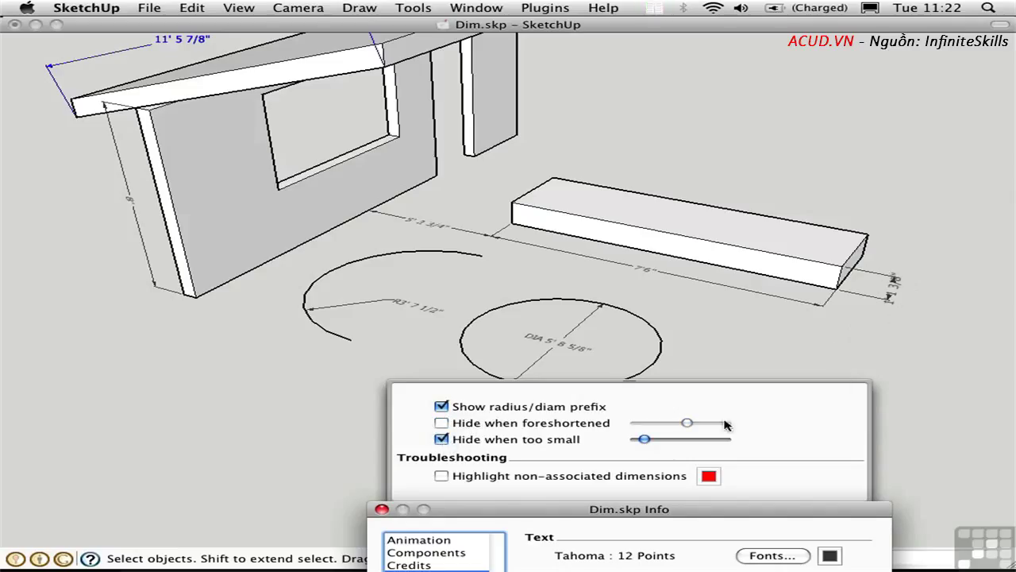
pyautogui.moveTo(644, 442); pyautogui.dragTo(715, 445)
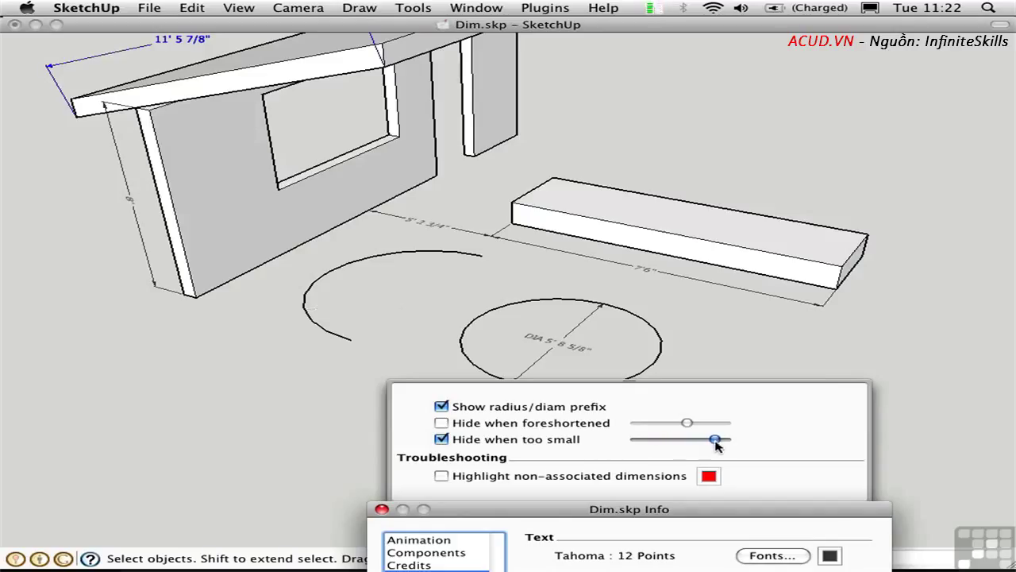
pyautogui.moveTo(723, 446); pyautogui.dragTo(646, 446)
pyautogui.click(473, 442)
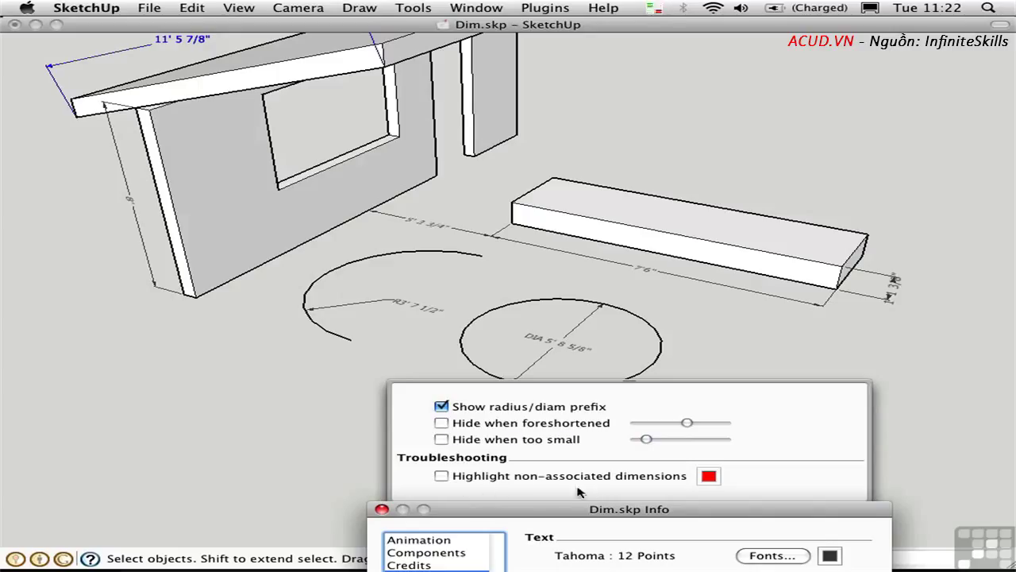
pyautogui.click(441, 475)
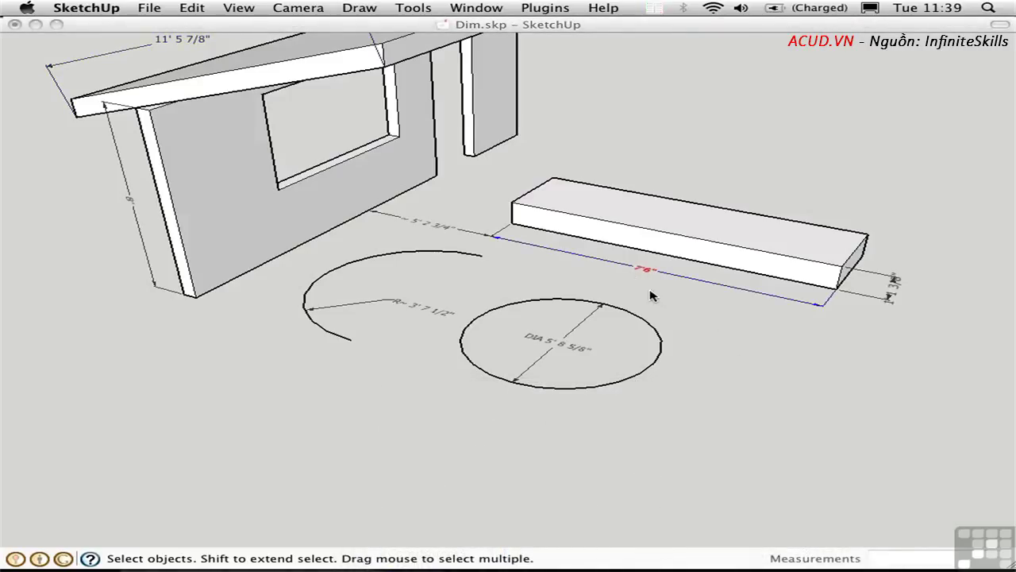
# - Show Entity Info for the 7'6" dimension and give it Slash endpoints
pyautogui.click(644, 284)
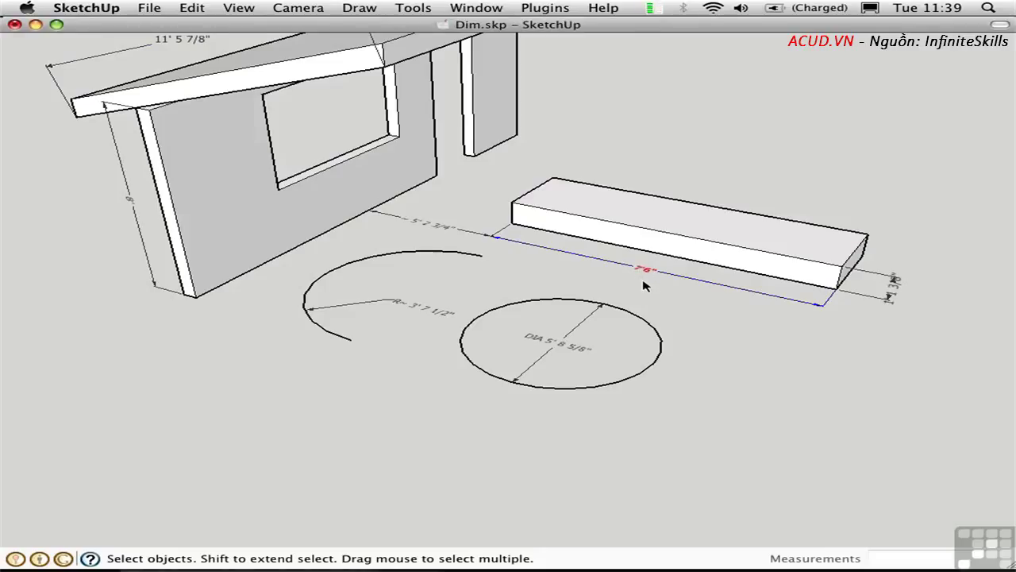
pyautogui.press('super+i')
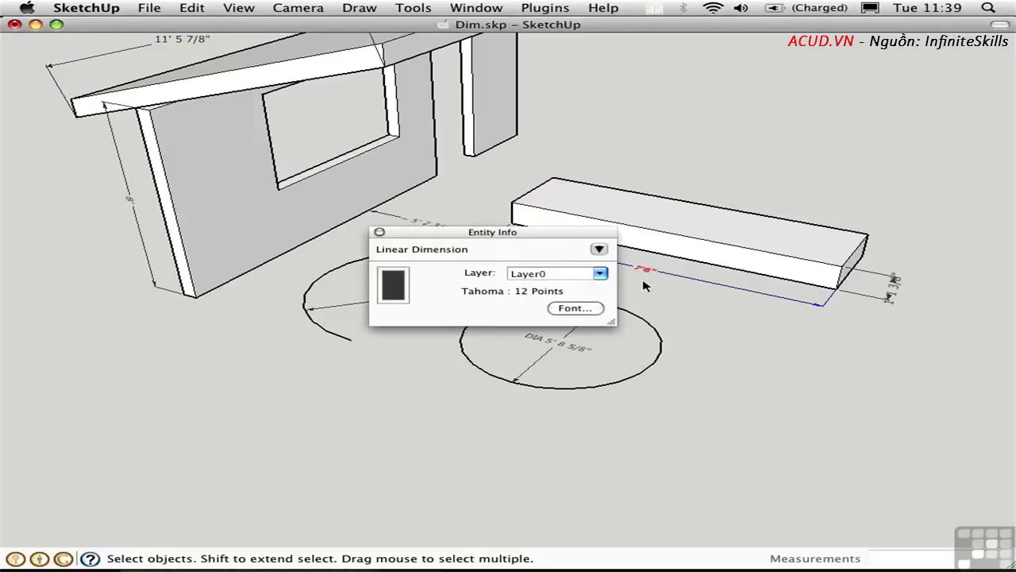
pyautogui.click(599, 249)
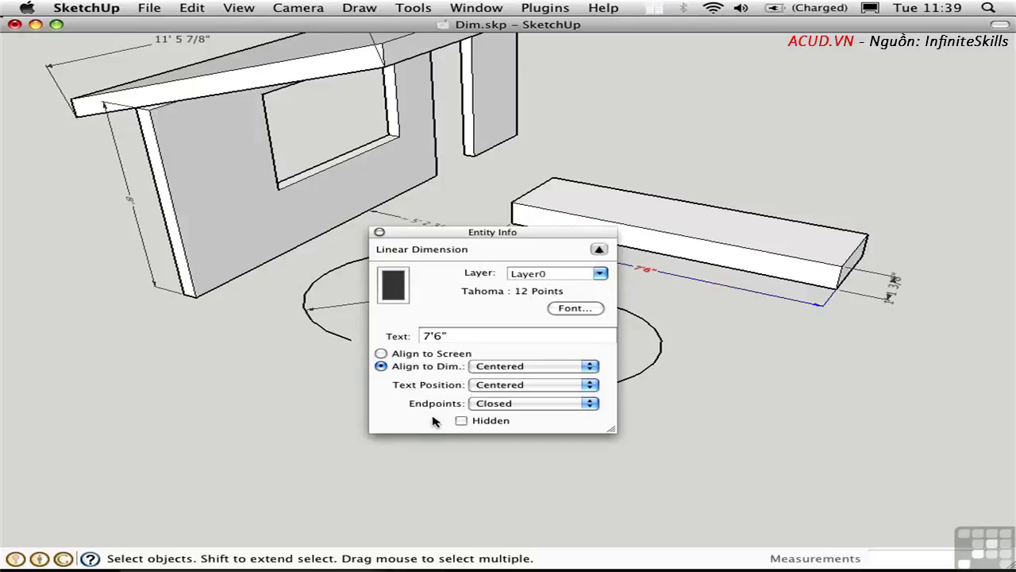
pyautogui.click(488, 407)
pyautogui.click(490, 391)
# - Set the 7'6" dimension's text position to Outside End
pyautogui.click(492, 387)
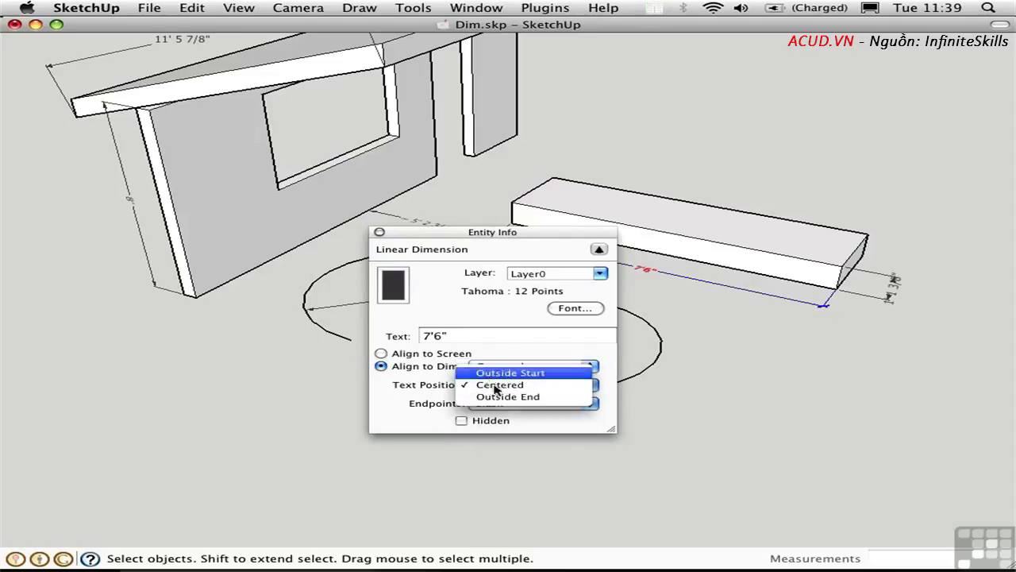
pyautogui.click(500, 373)
pyautogui.moveTo(457, 241); pyautogui.dragTo(291, 244)
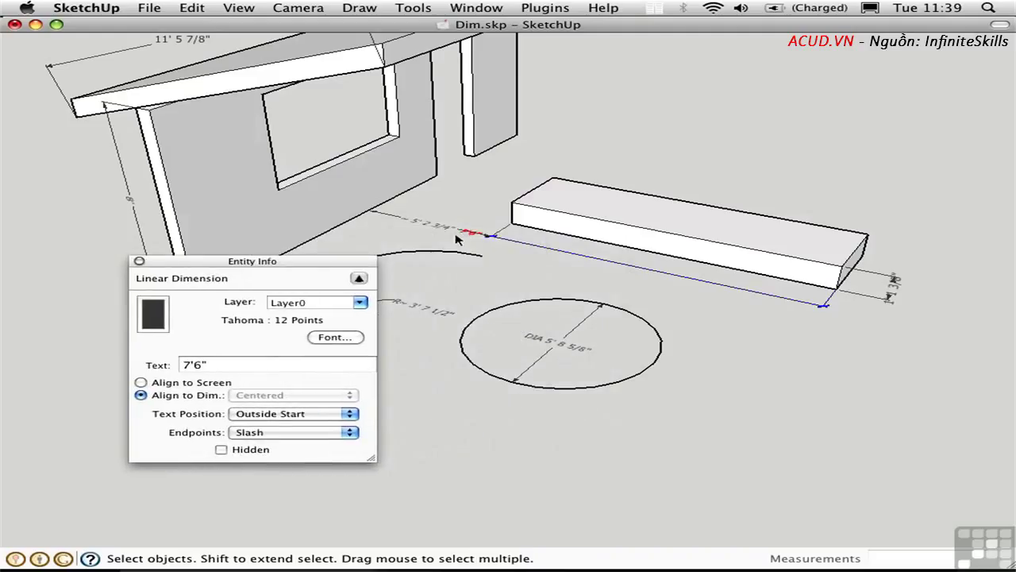
pyautogui.click(268, 414)
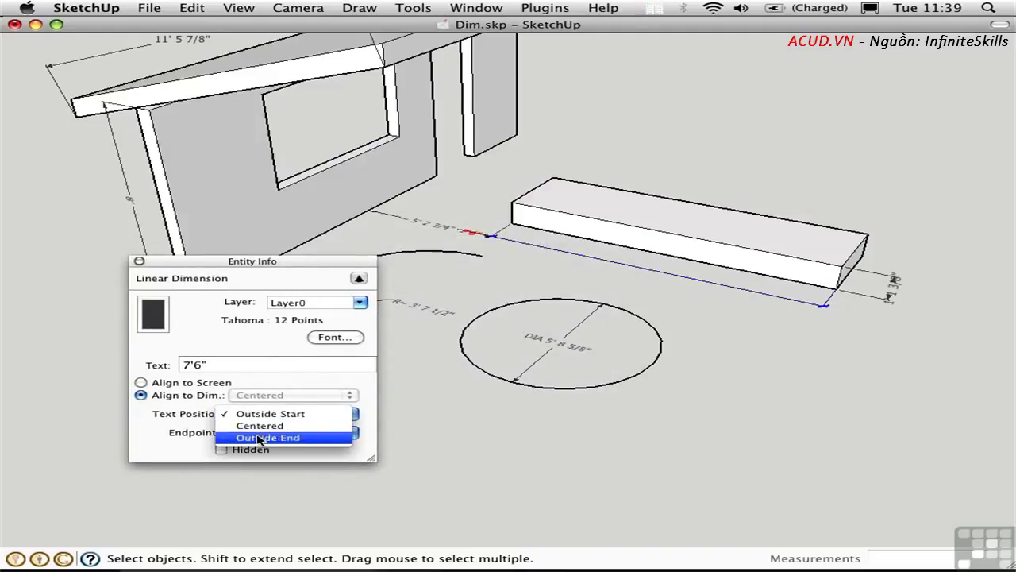
pyautogui.click(261, 438)
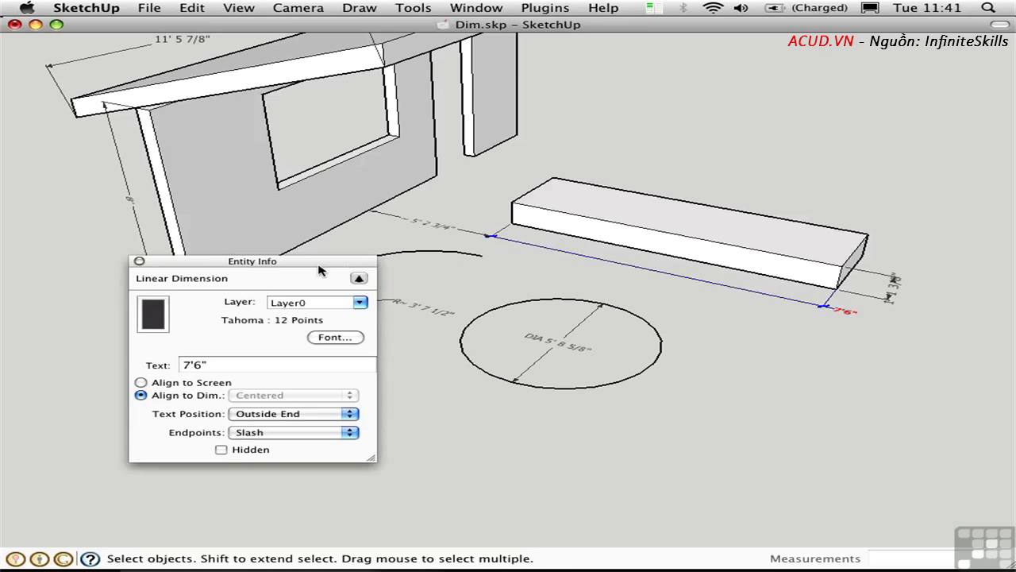
# - Close the dimension's Entity Info and orbit to face the front of the wall
pyautogui.click(139, 262)
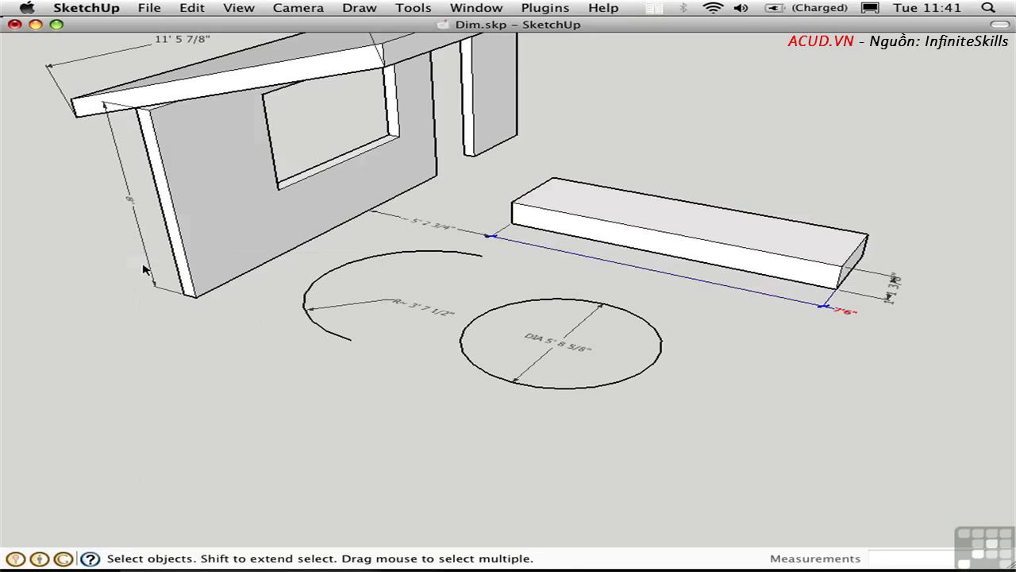
pyautogui.moveTo(262, 228); pyautogui.dragTo(631, 236, button='middle')
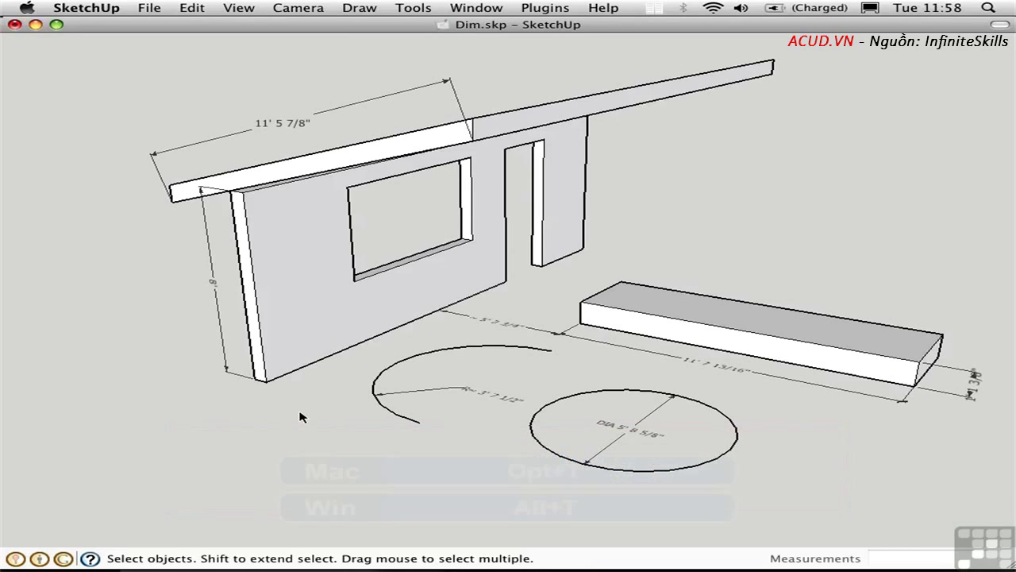
# - Add a 'Slope 4:12' leader text anchored on the roof board's underside edge
pyautogui.hotkey('alt', 't')
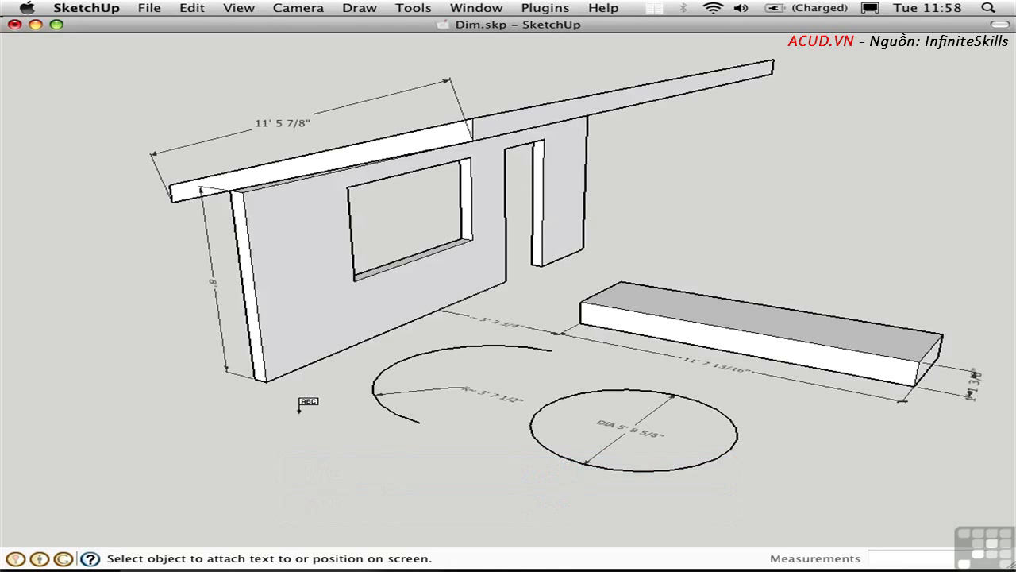
pyautogui.moveTo(294, 286); pyautogui.dragTo(699, 230, button='middle')
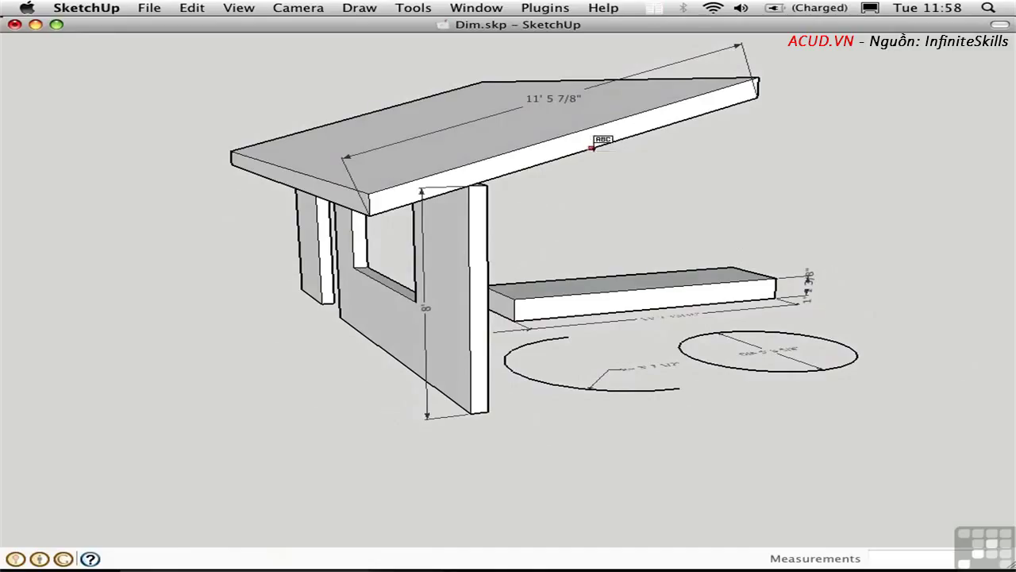
pyautogui.click(592, 148)
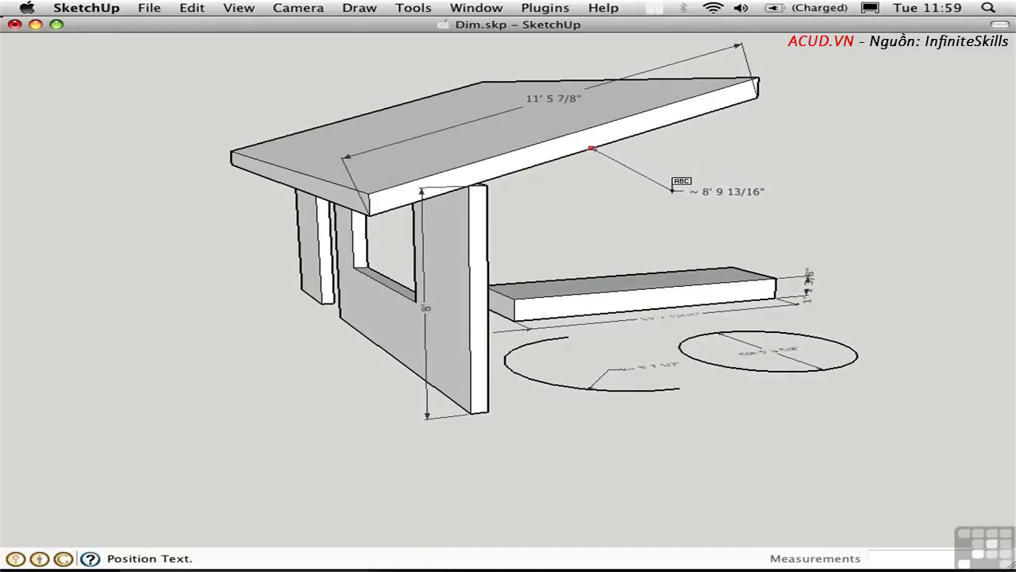
pyautogui.click(672, 189)
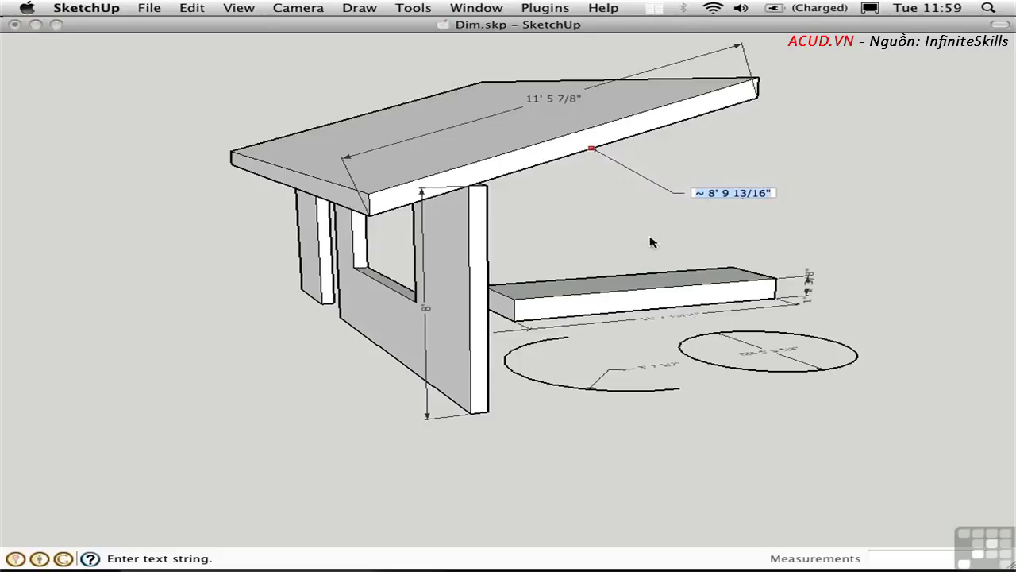
pyautogui.write('Slop')
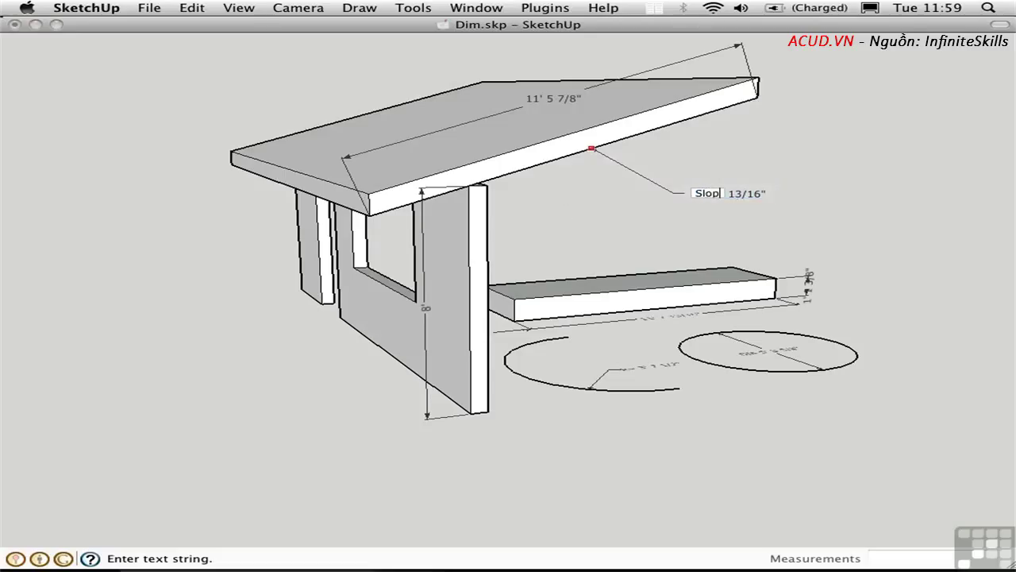
pyautogui.write('e 4:12')
pyautogui.press('Return')
pyautogui.press('BackSpace')
pyautogui.click(834, 227)
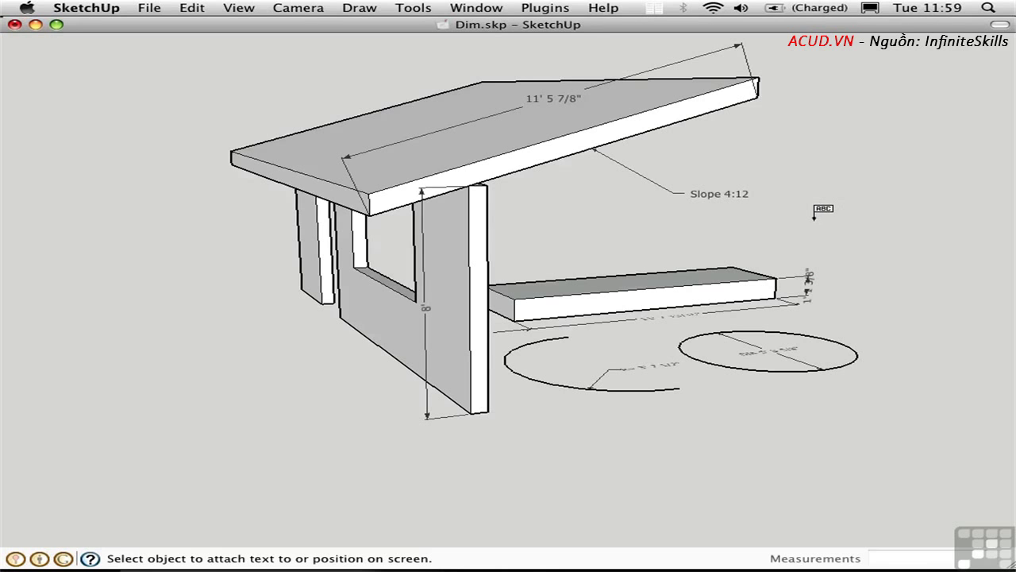
# - Add another 'Slope 4:12' leader text anchored farther along the roof edge
pyautogui.moveTo(782, 226); pyautogui.dragTo(684, 138, button='middle')
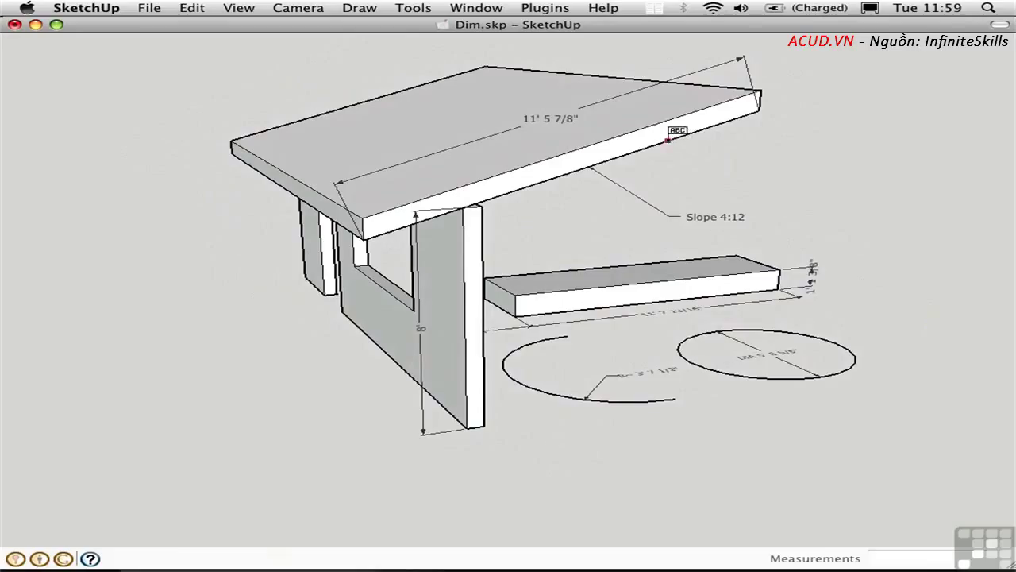
pyautogui.click(668, 141)
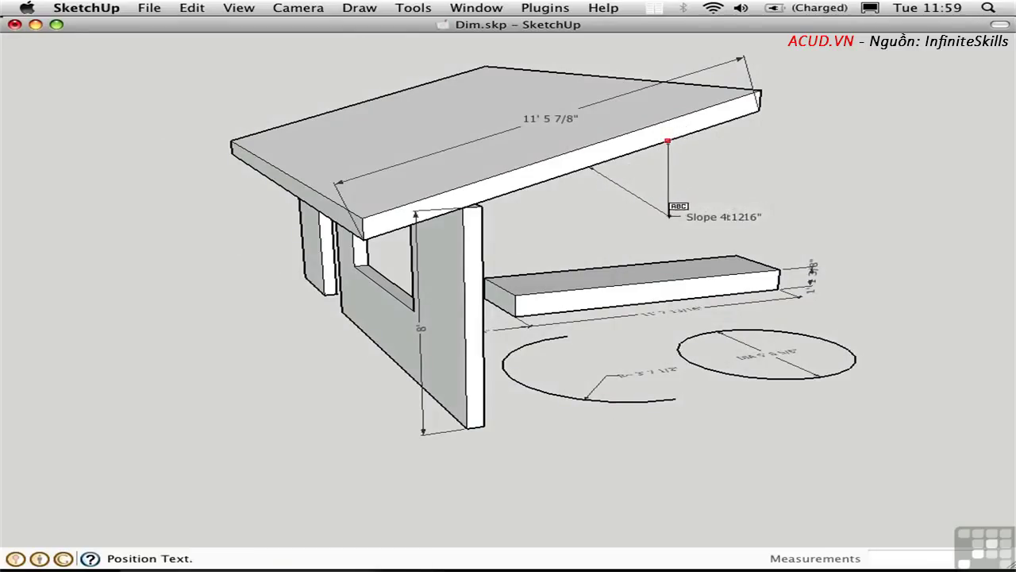
pyautogui.click(669, 215)
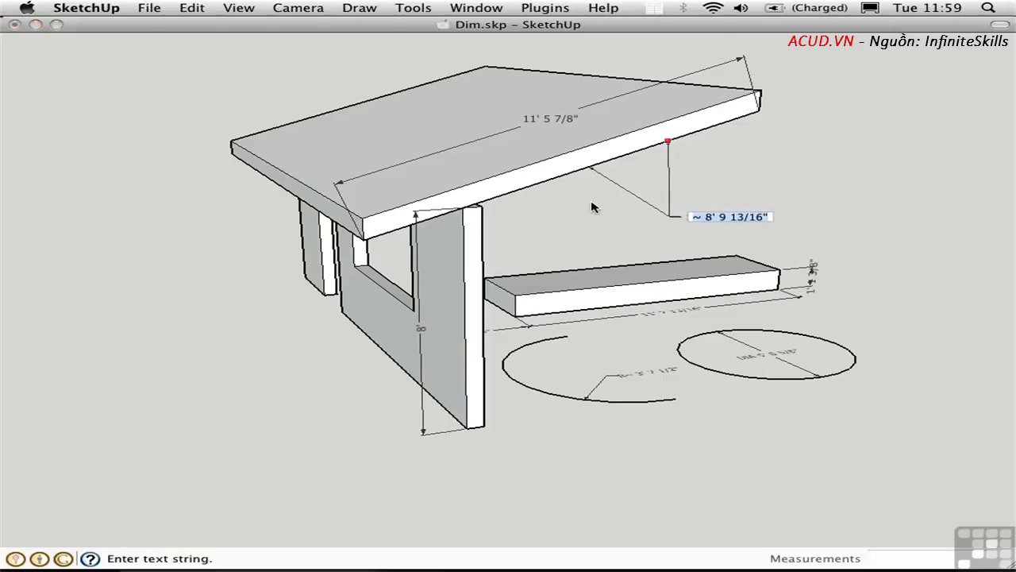
pyautogui.write('Slope 4:12')
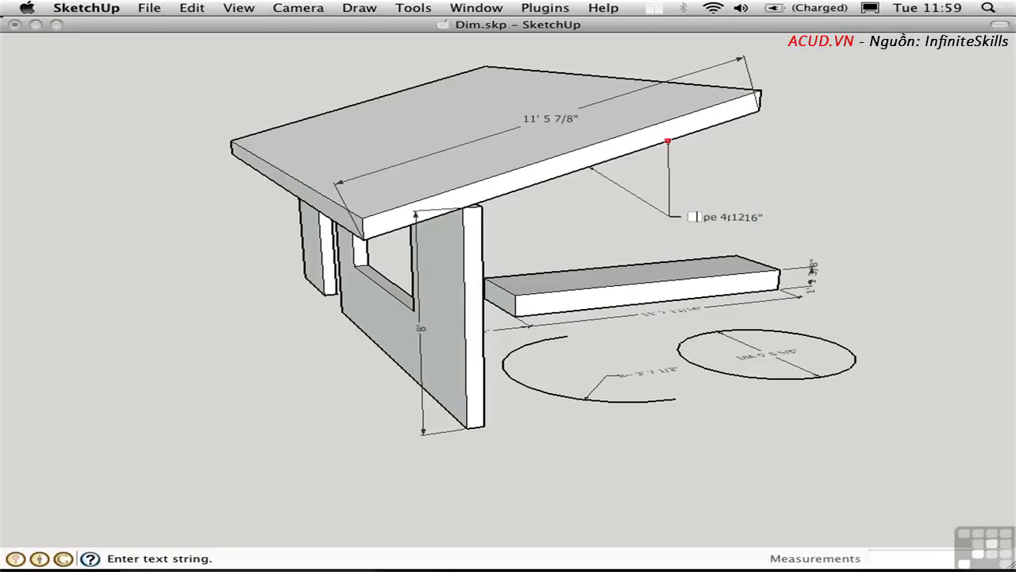
pyautogui.click(486, 278)
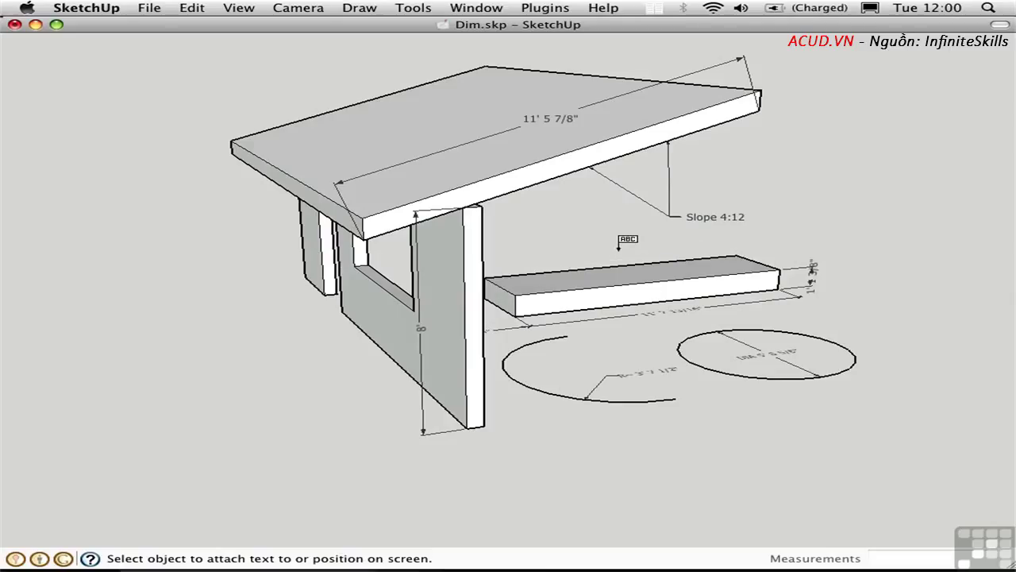
# - Switch to the Select tool and orbit for a higher view of the roof labels
pyautogui.press('space')
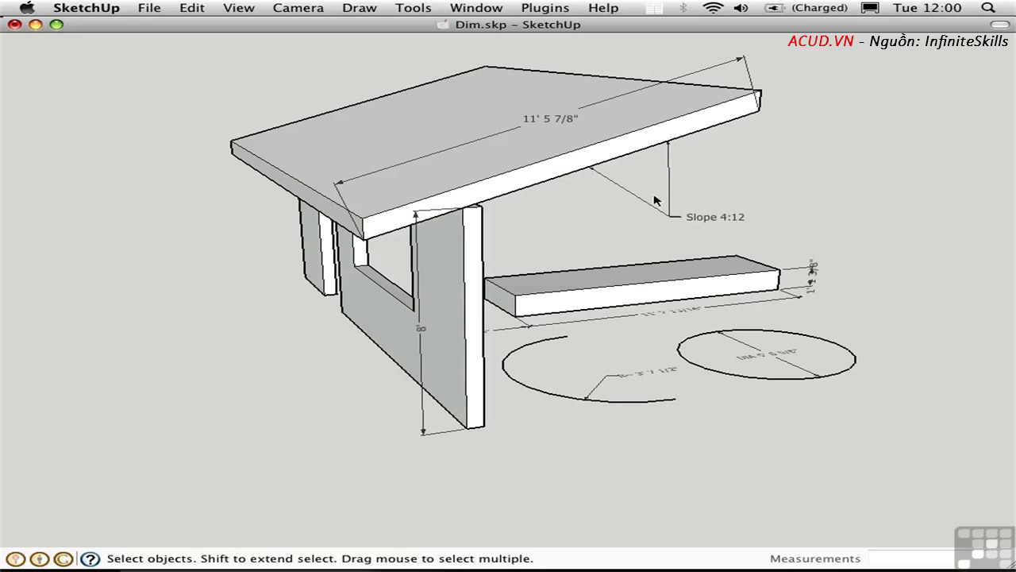
pyautogui.moveTo(577, 209); pyautogui.dragTo(643, 232, button='middle')
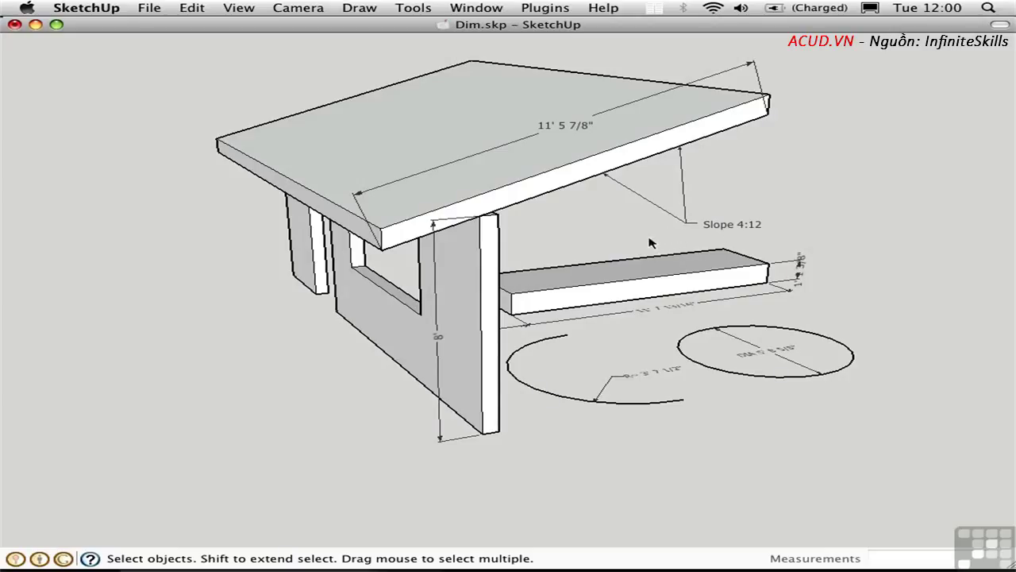
# - Save the current roof-underside view as Scene 1 in the Scenes panel
pyautogui.click(462, 10)
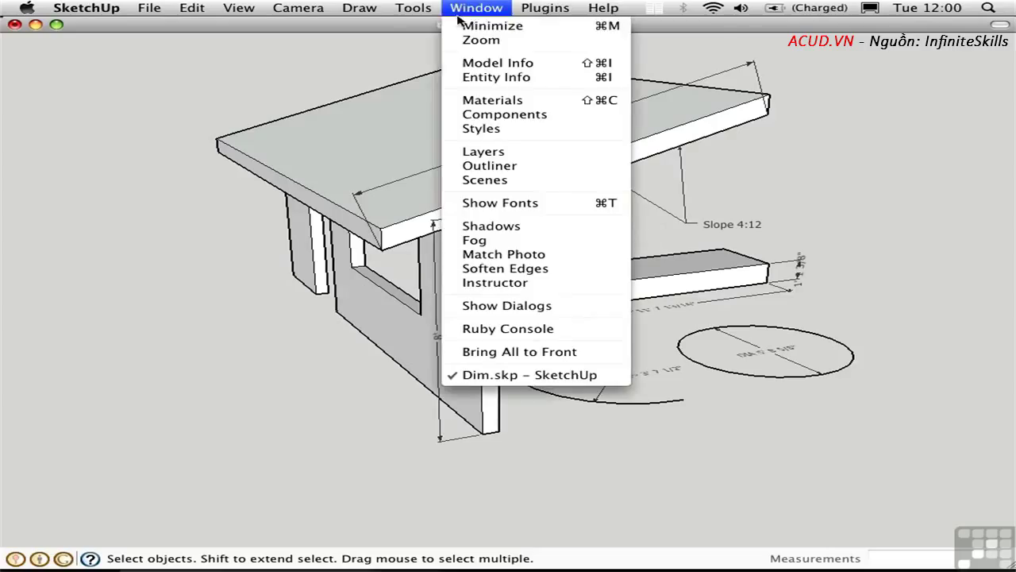
pyautogui.click(497, 181)
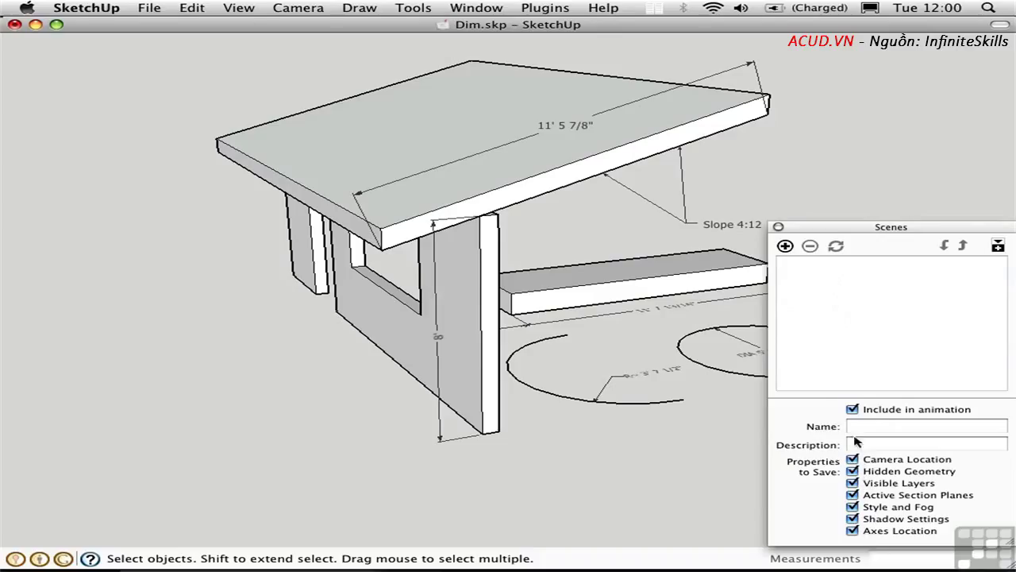
pyautogui.click(784, 246)
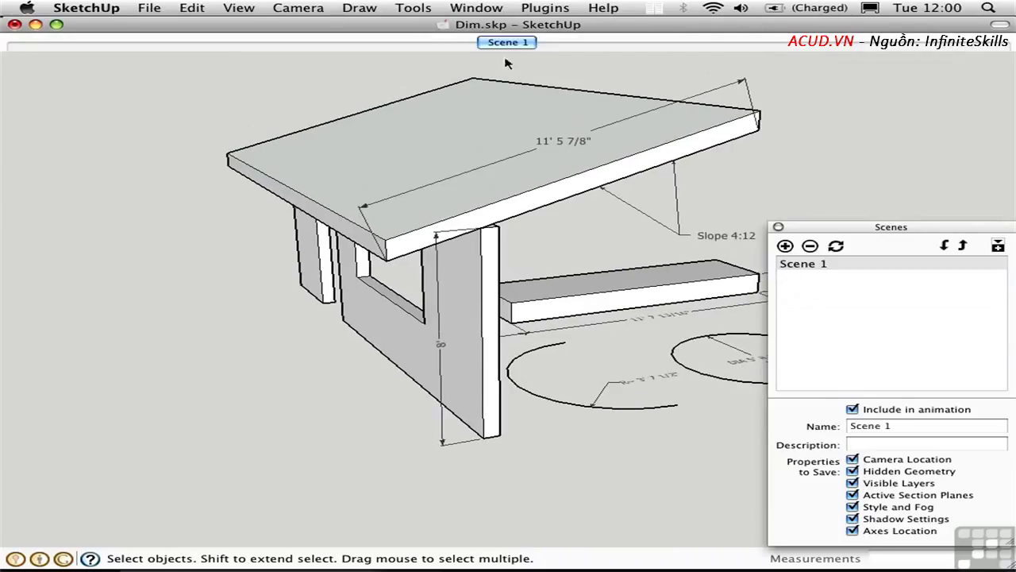
pyautogui.click(778, 228)
# - Orbit away, recall Scene 1, then orbit back toward the wall front
pyautogui.moveTo(712, 220); pyautogui.dragTo(152, 275, button='middle')
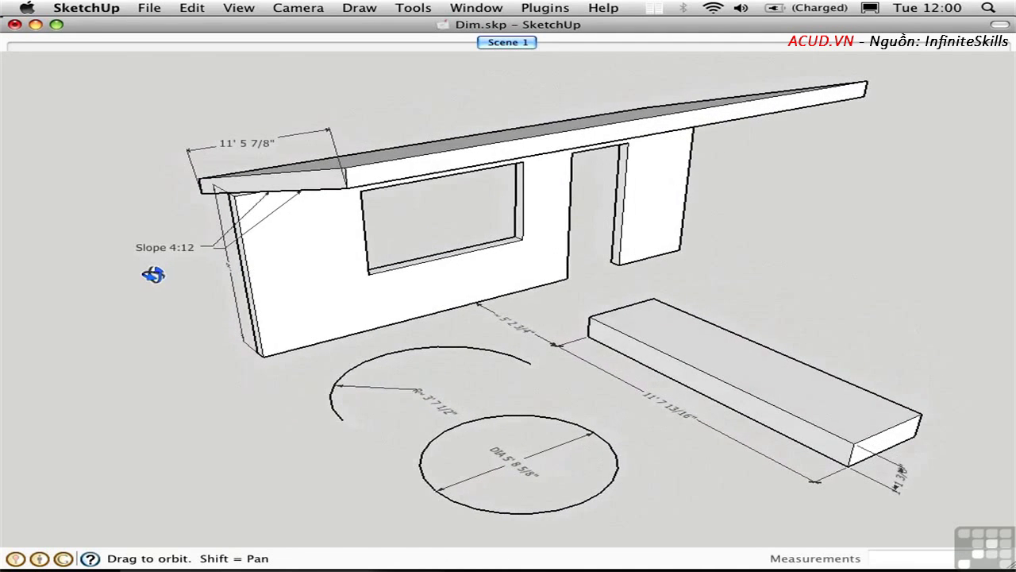
pyautogui.click(508, 43)
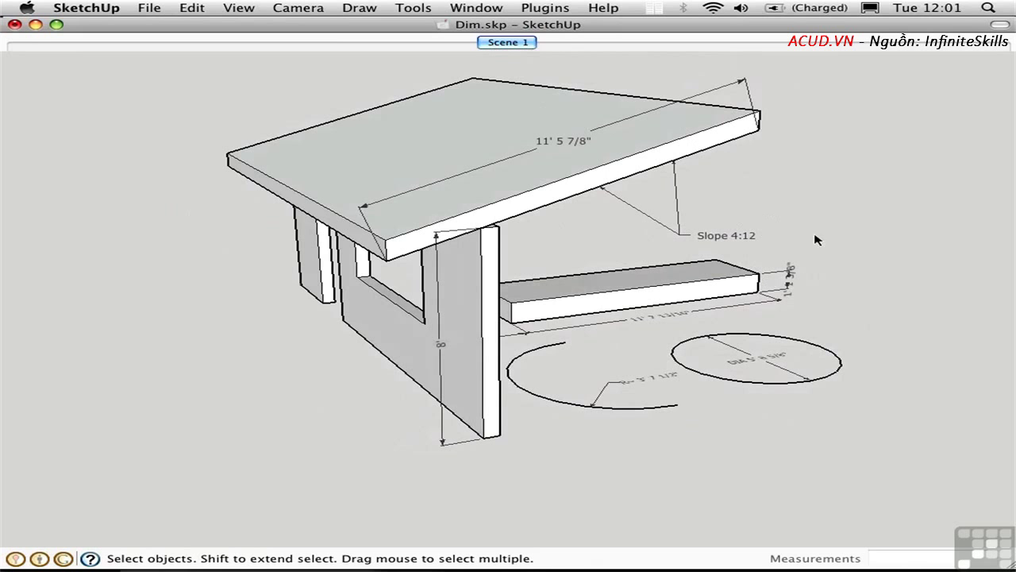
pyautogui.moveTo(820, 229); pyautogui.dragTo(359, 287, button='middle')
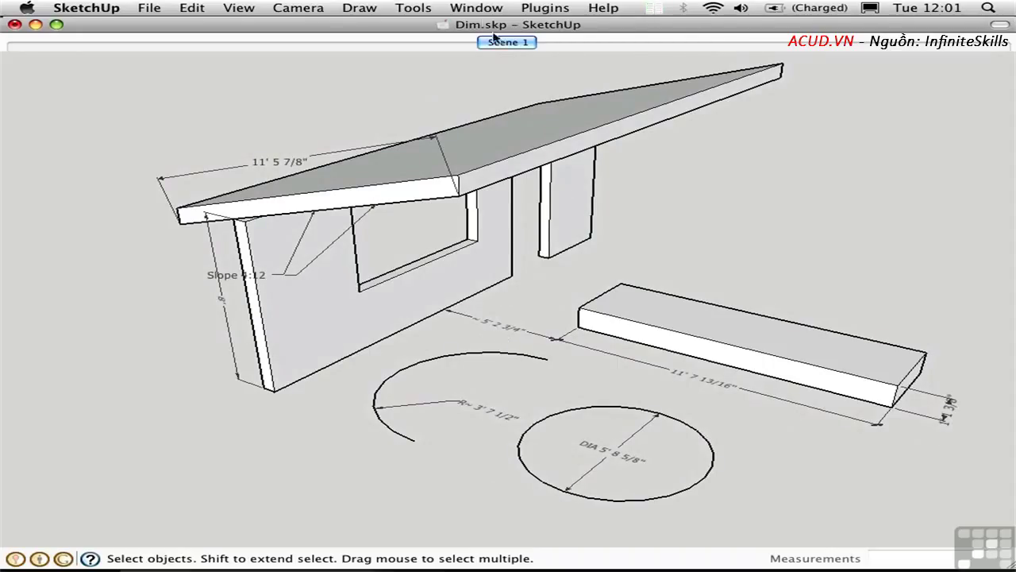
# - Select all seven dimensions and assign them to the Dim layer
pyautogui.click(466, 8)
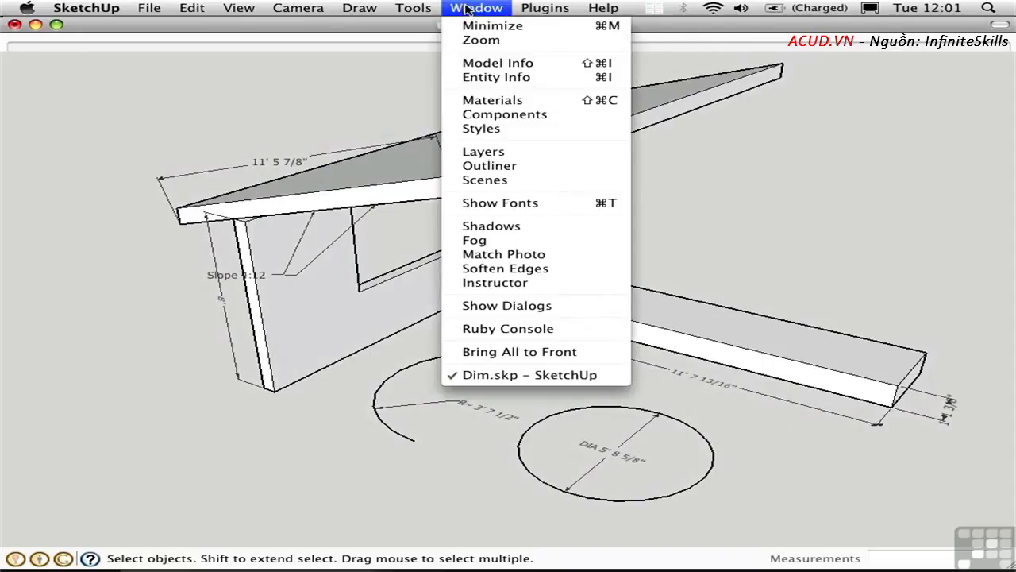
pyautogui.click(486, 152)
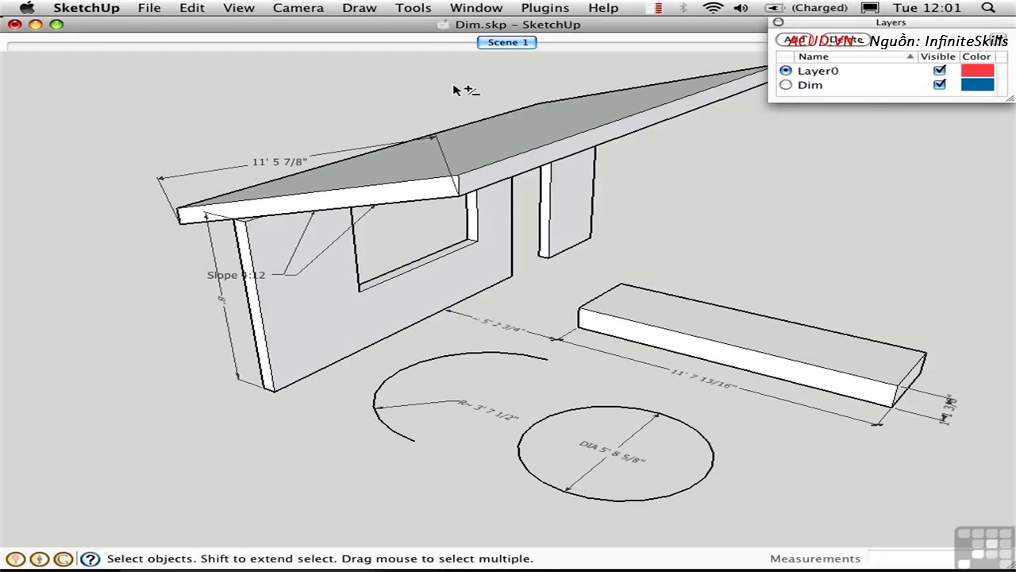
pyautogui.press('super+shift+i')
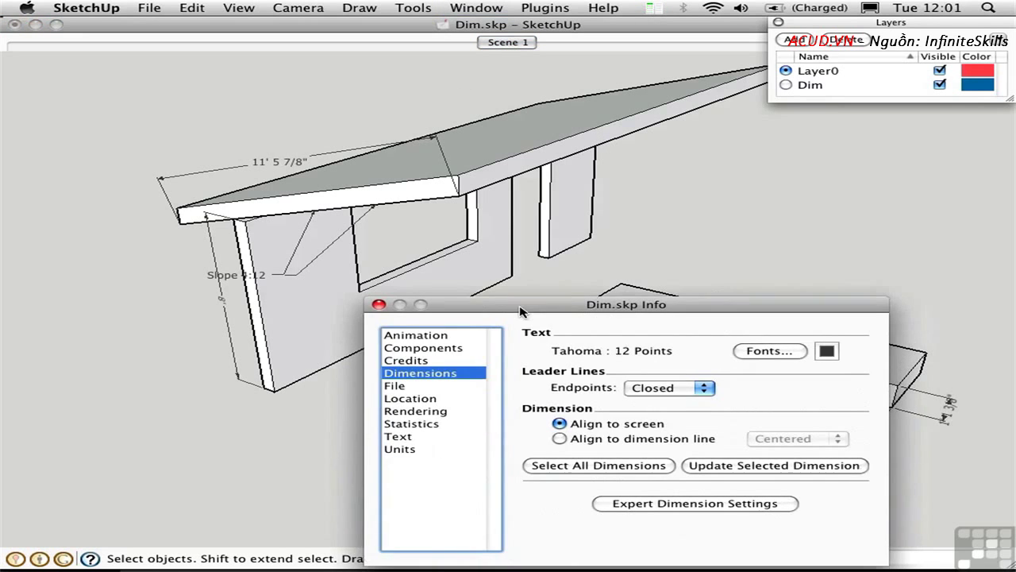
pyautogui.click(565, 466)
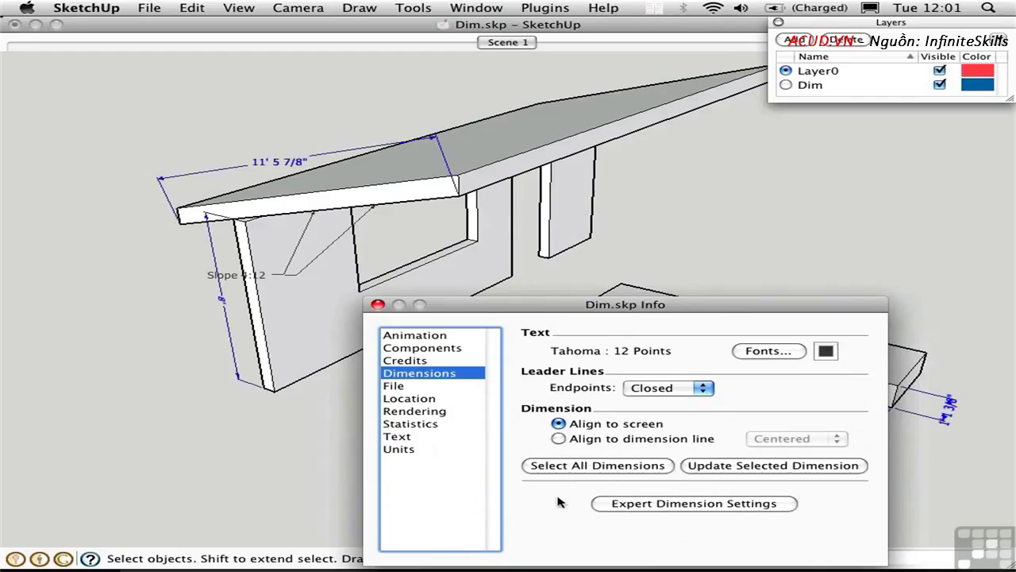
pyautogui.click(378, 304)
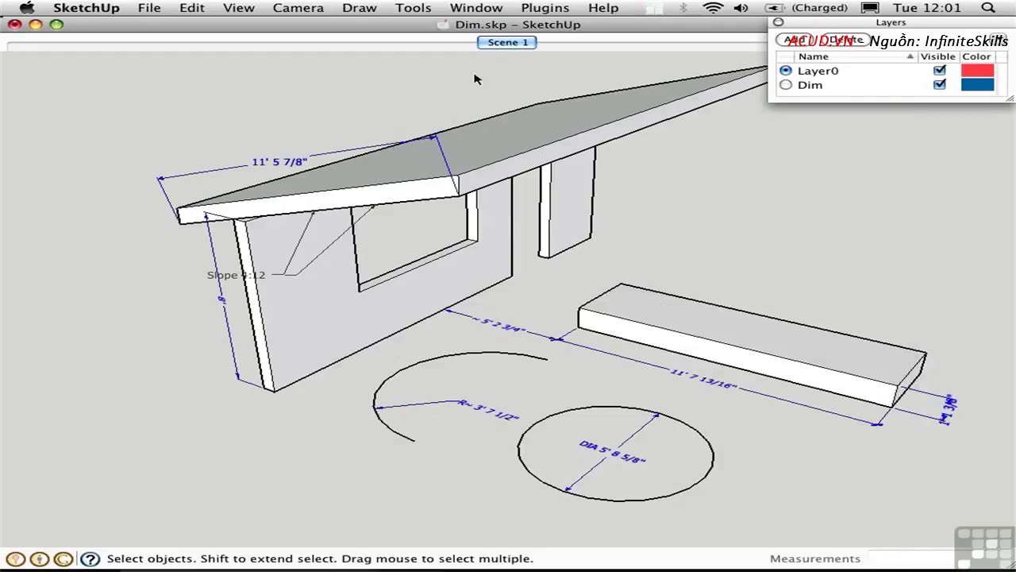
pyautogui.press('super+i')
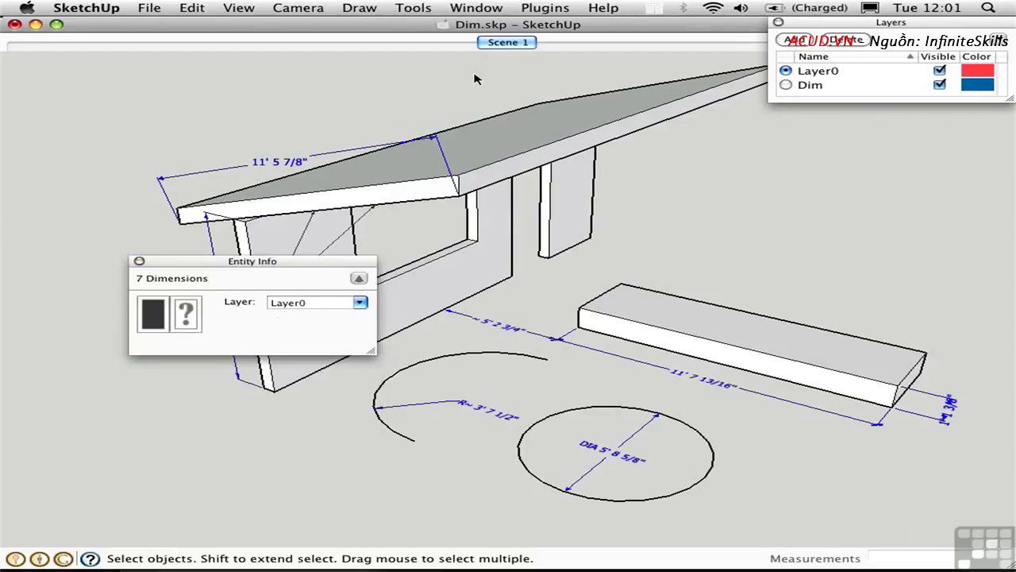
pyautogui.click(359, 303)
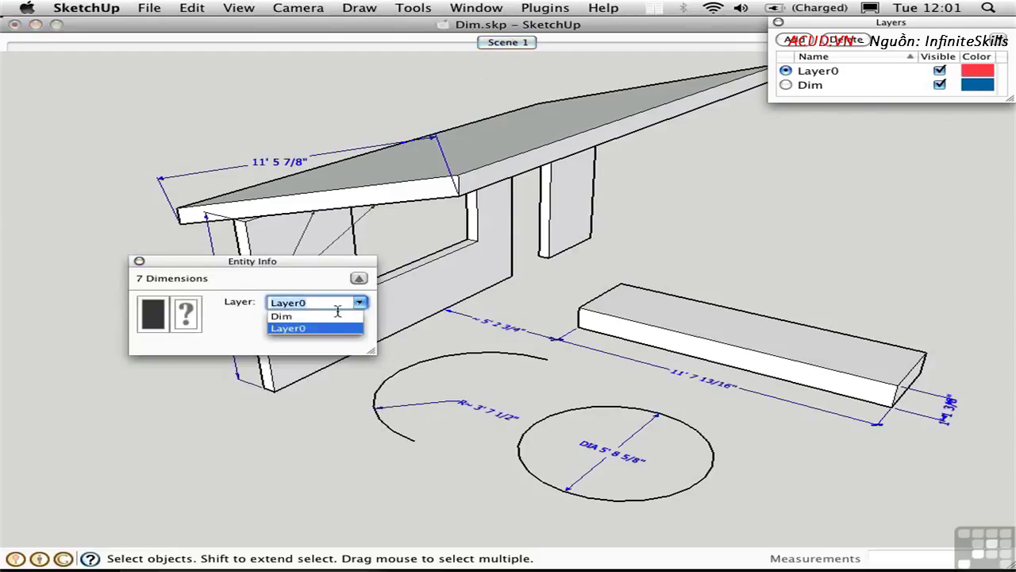
pyautogui.click(286, 316)
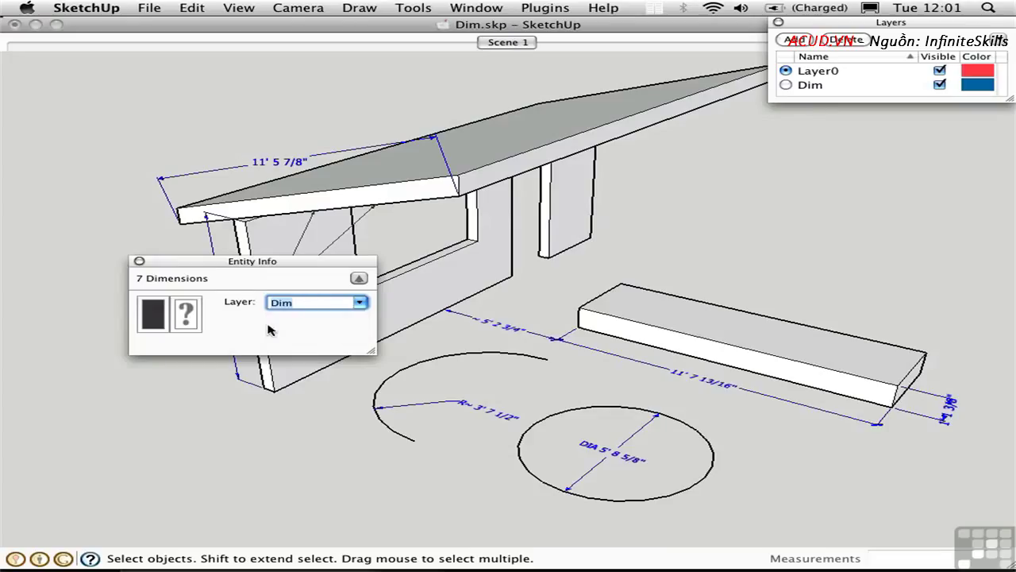
pyautogui.click(139, 261)
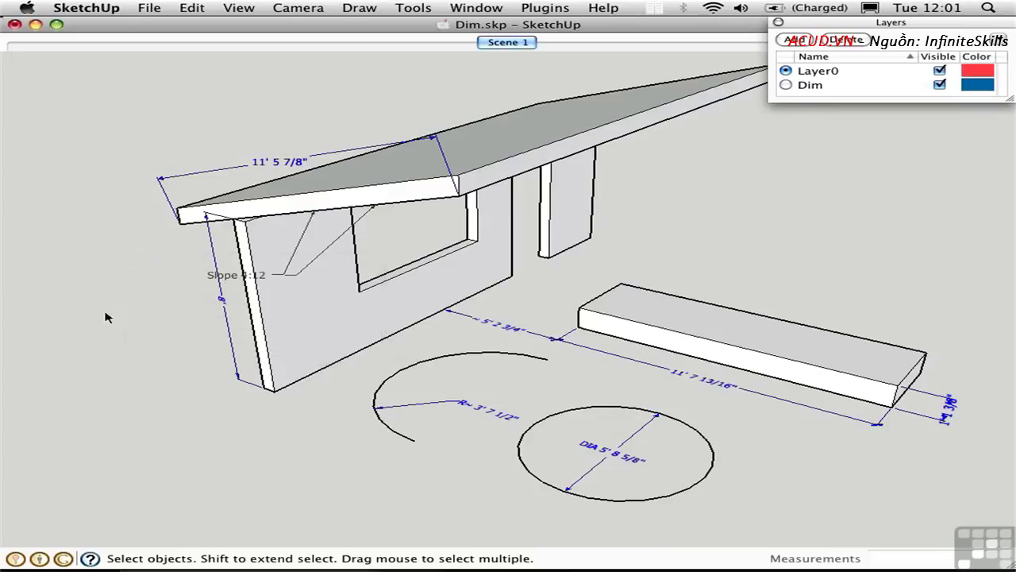
# - Select both Slope 4:12 texts and move them onto the Dim layer
pyautogui.click(211, 278)
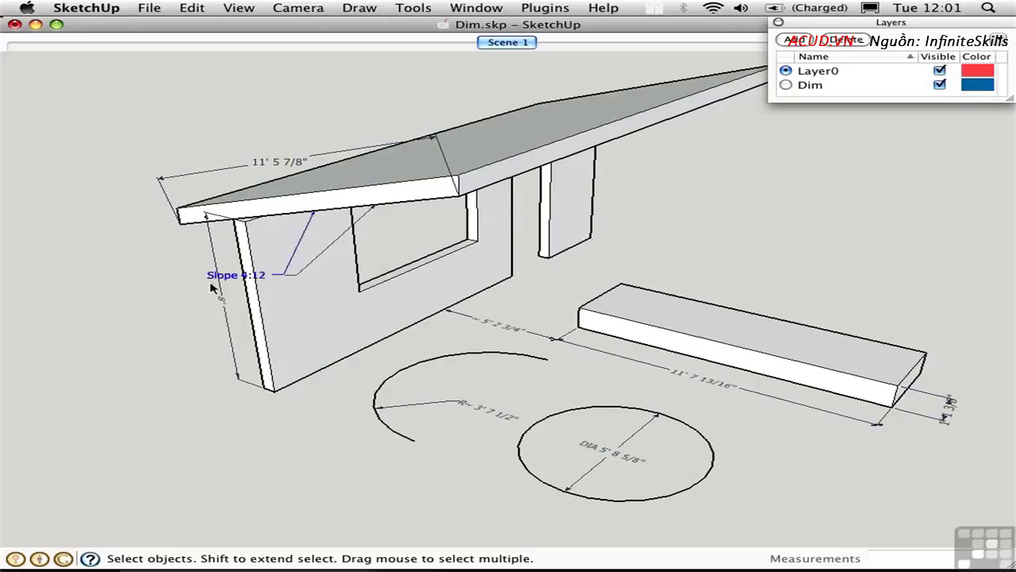
pyautogui.keyDown('shift'); pyautogui.click(298, 276); pyautogui.keyUp('shift')
pyautogui.press('super+i')
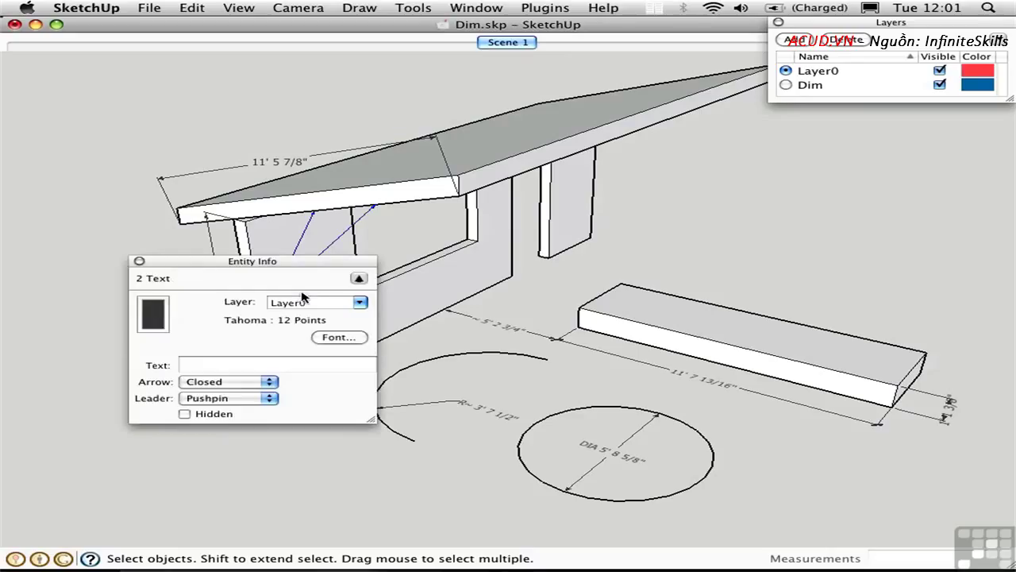
pyautogui.click(359, 303)
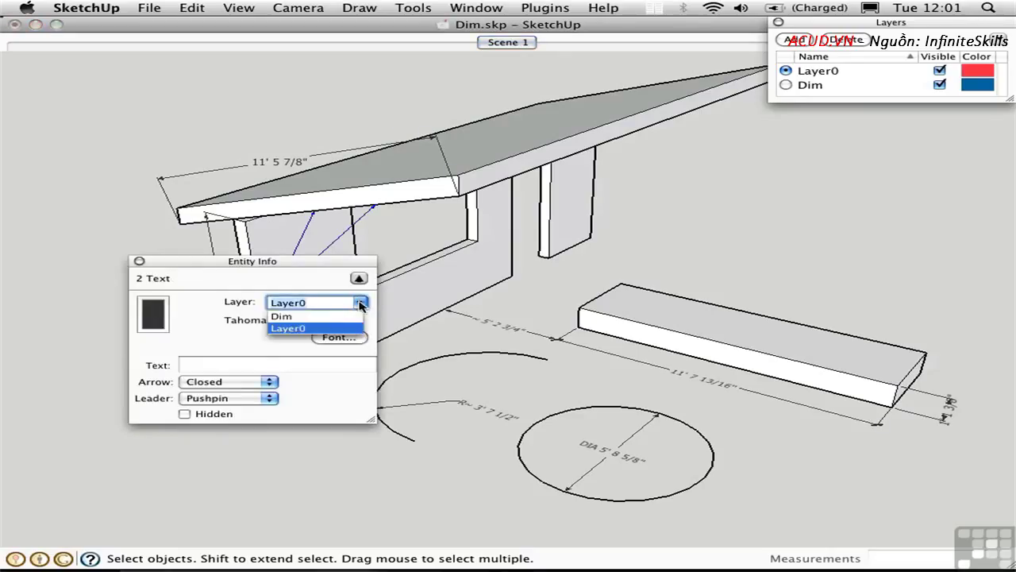
pyautogui.click(283, 317)
pyautogui.click(139, 262)
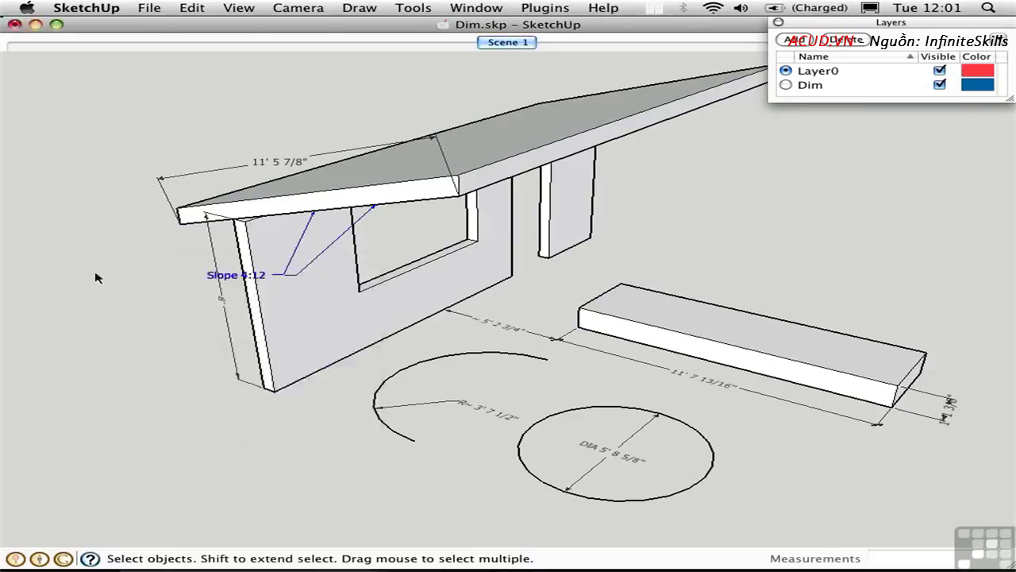
# - Hide the Dim layer and save this view as a new Scene 2
pyautogui.click(940, 84)
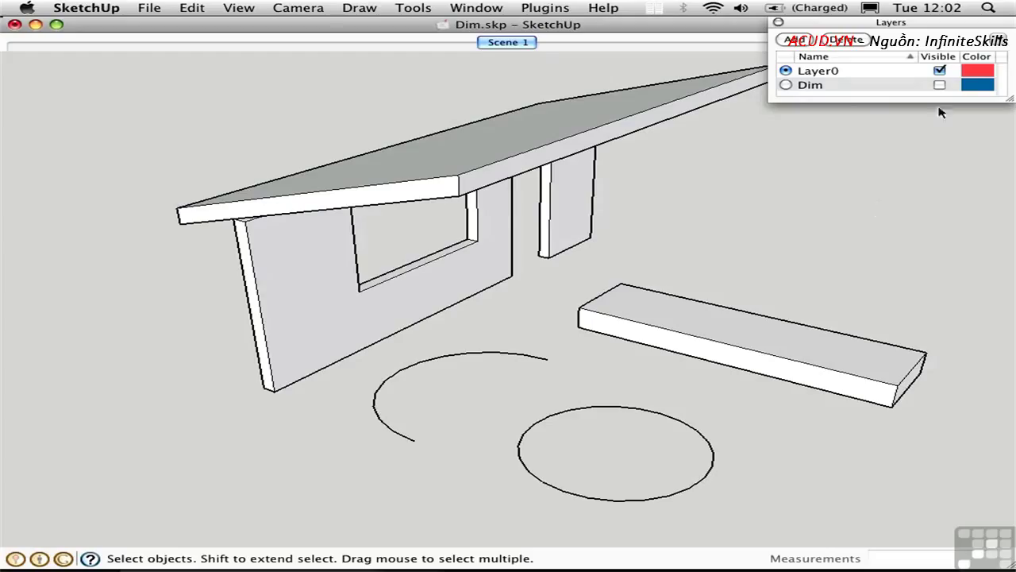
pyautogui.click(472, 8)
pyautogui.click(484, 180)
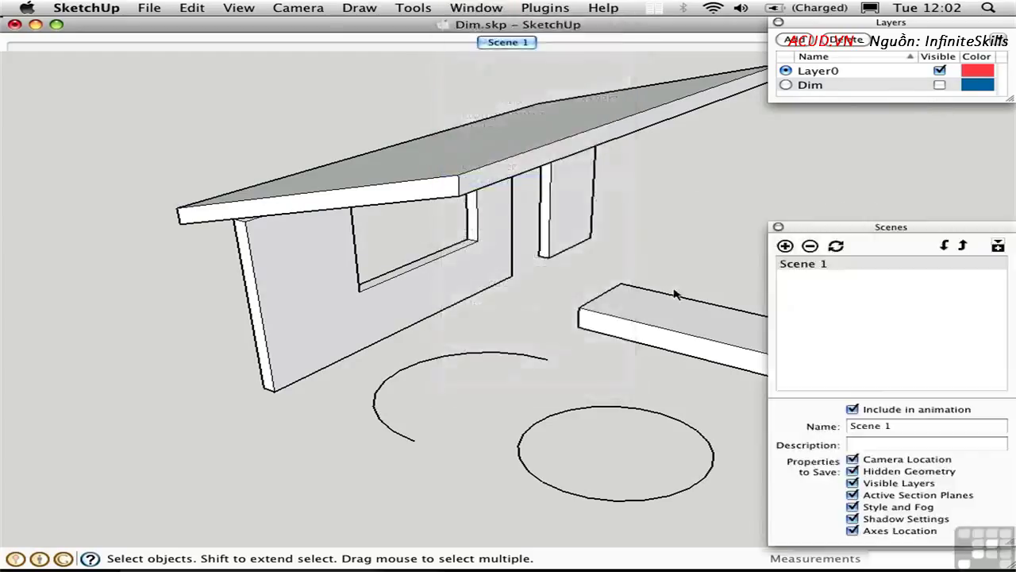
pyautogui.click(784, 246)
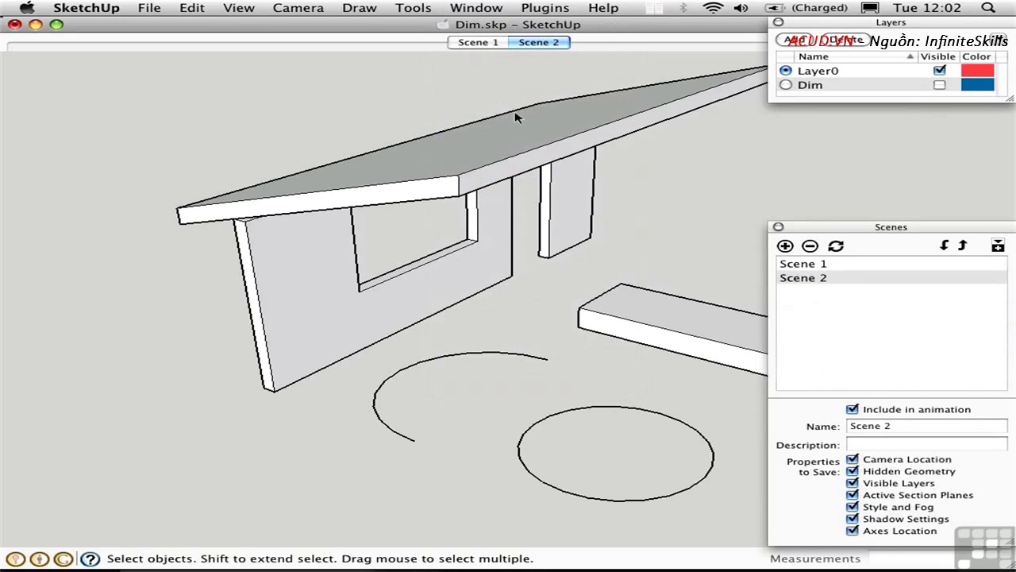
# - Compare Scene 1 and Scene 2, close the Scenes and Layers panels, and return to Scene 1
pyautogui.click(481, 43)
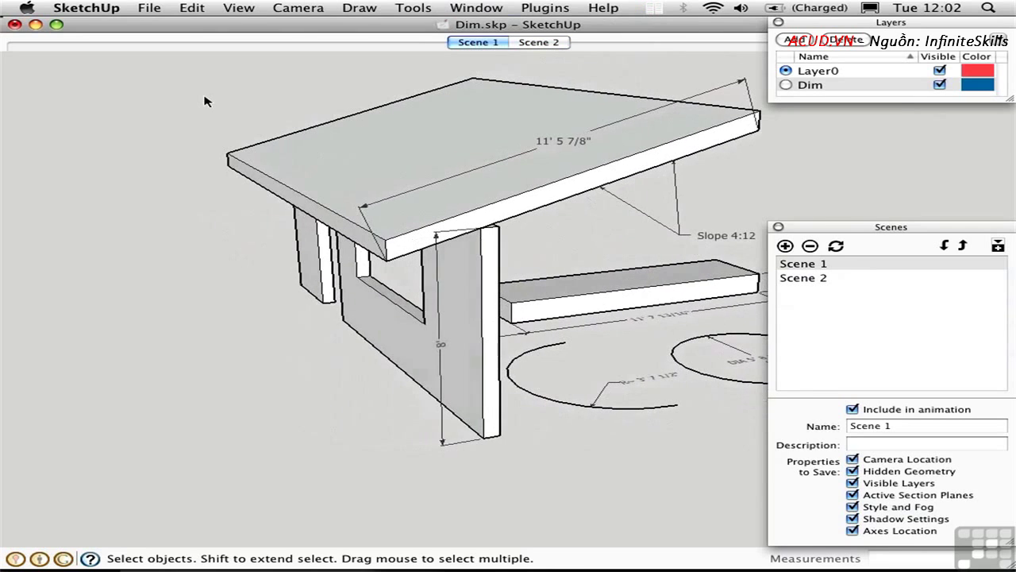
pyautogui.click(539, 43)
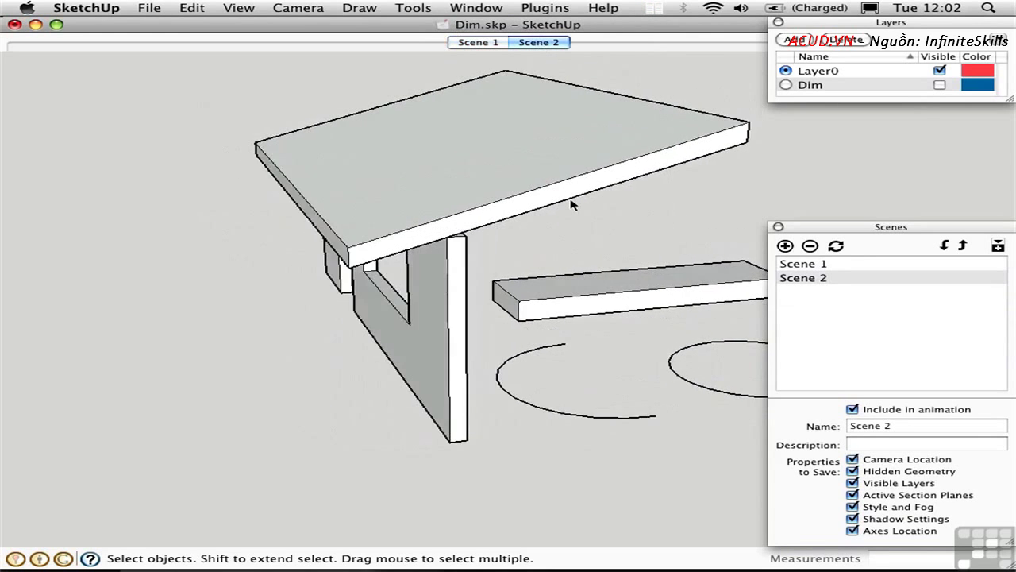
pyautogui.moveTo(602, 275); pyautogui.dragTo(438, 268, button='middle')
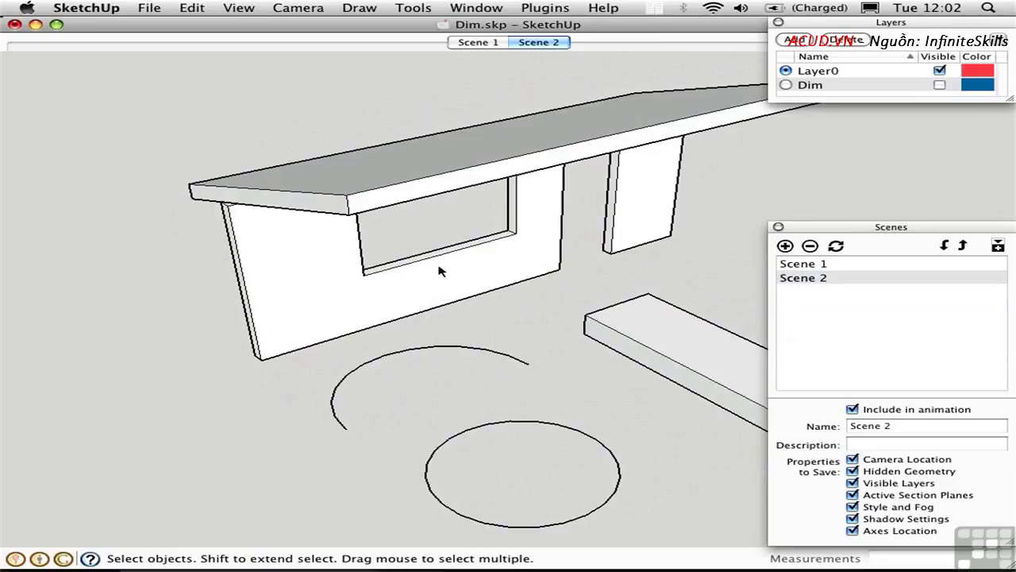
pyautogui.click(778, 228)
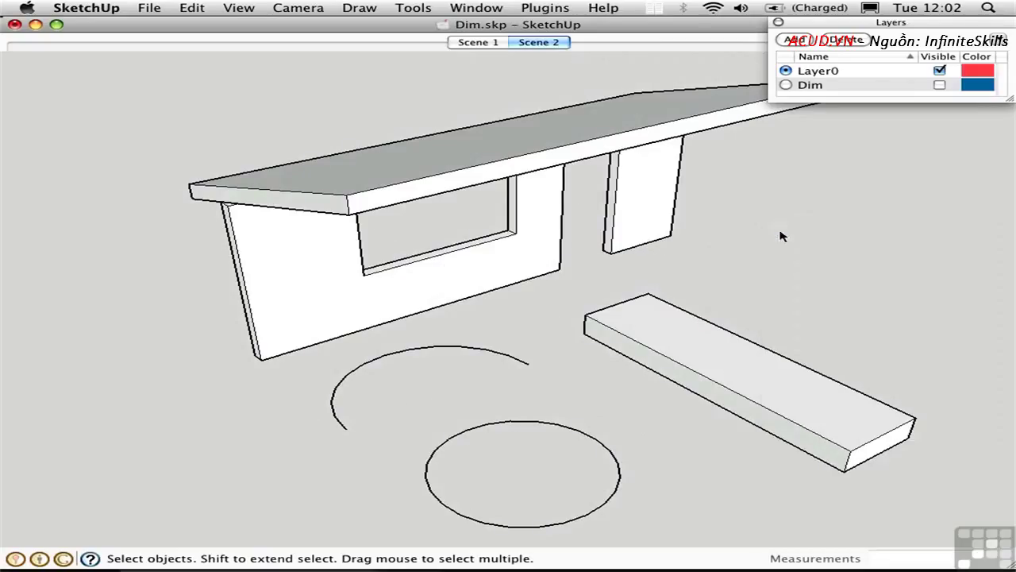
pyautogui.click(778, 24)
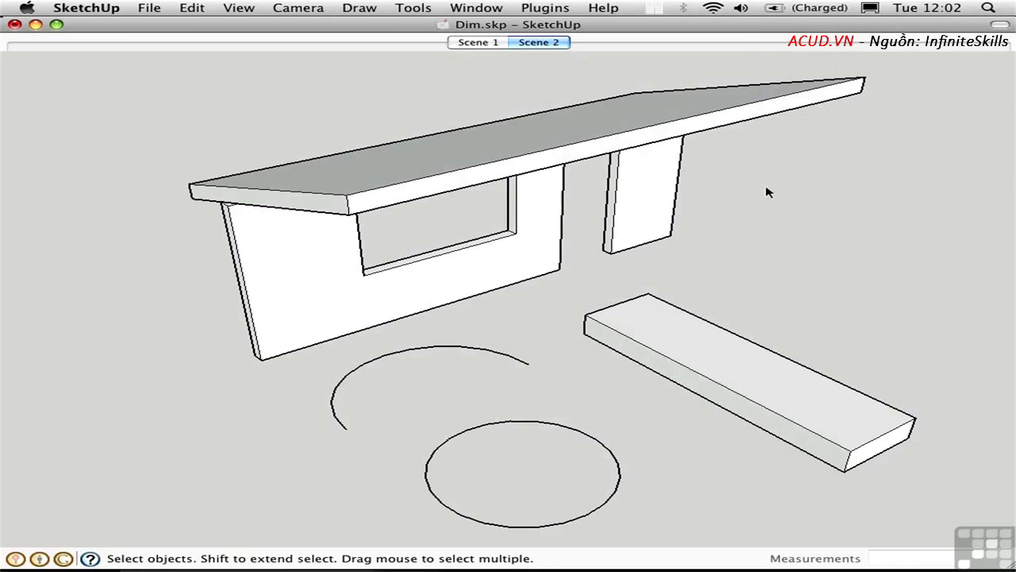
pyautogui.click(474, 42)
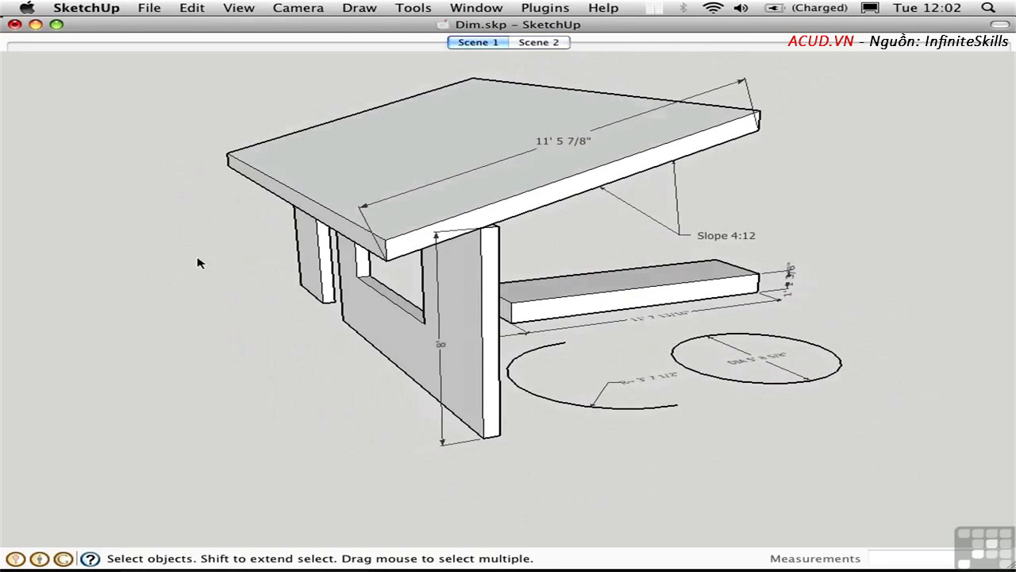
# - Place a two-line screen text label reading 'Dimensioning tutorial' at the upper right of the view
pyautogui.hotkey('shift', 't')
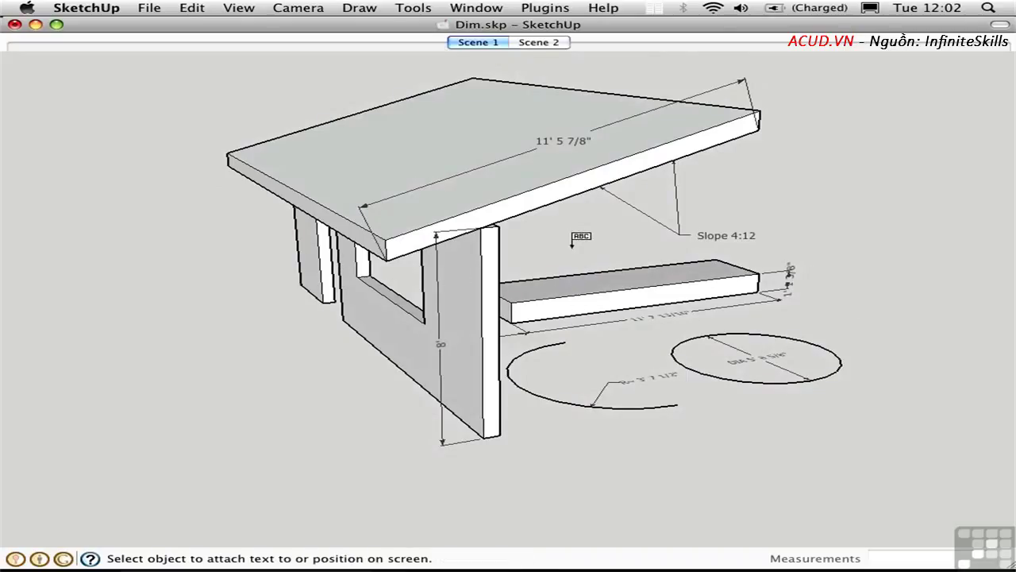
pyautogui.click(821, 164)
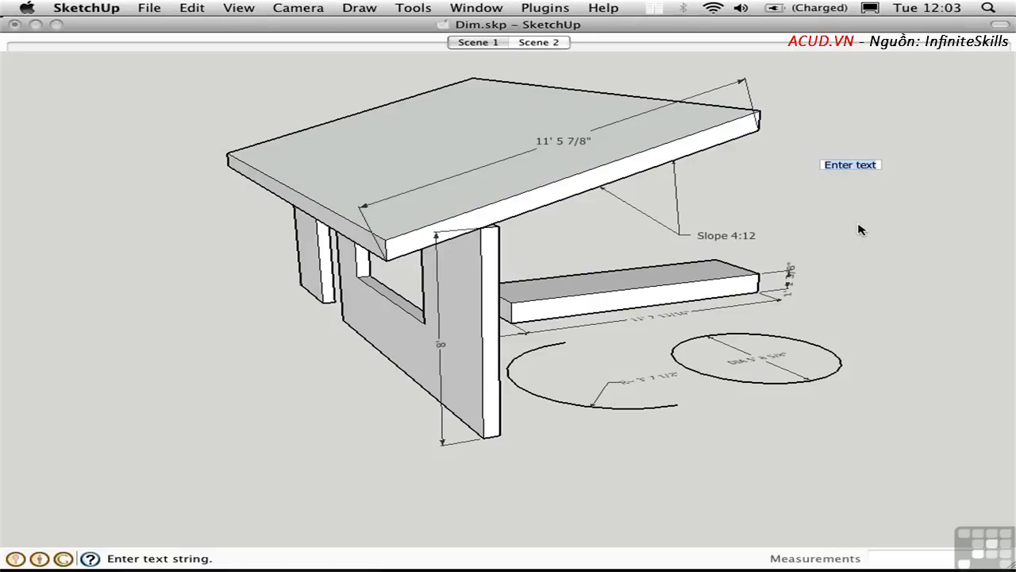
pyautogui.write('Dimensioning')
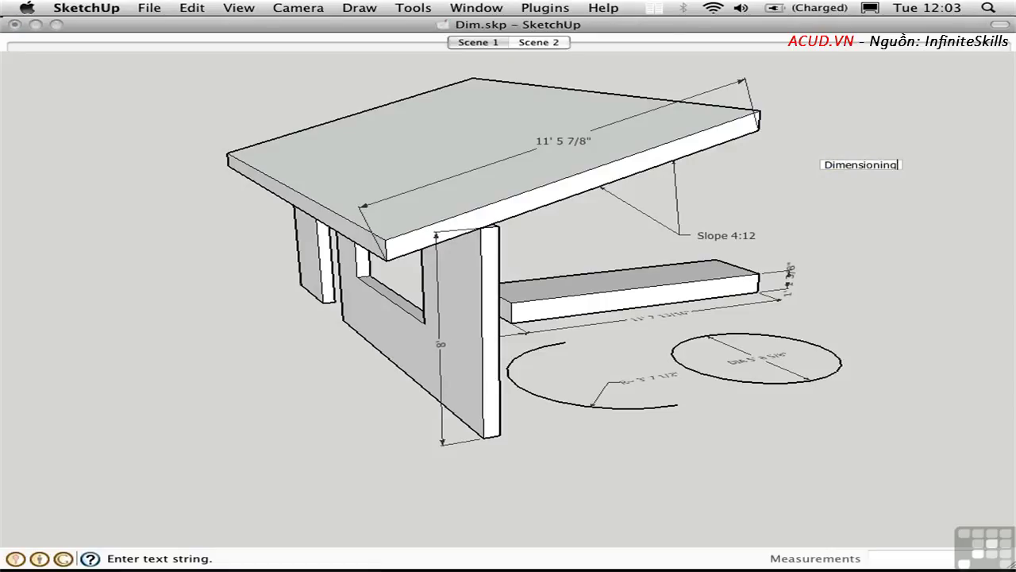
pyautogui.press('Return')
pyautogui.write('tutorial')
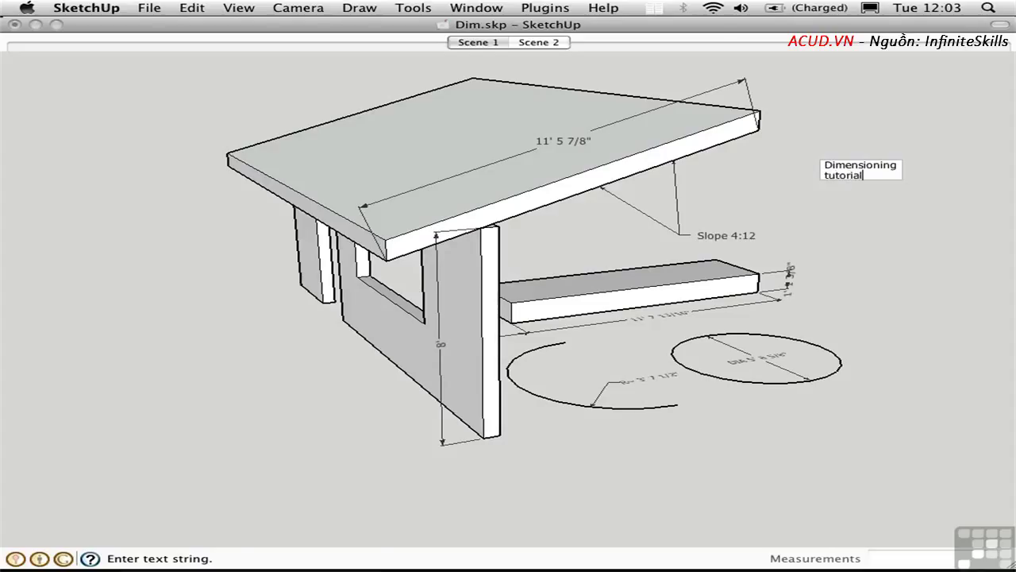
pyautogui.click(895, 214)
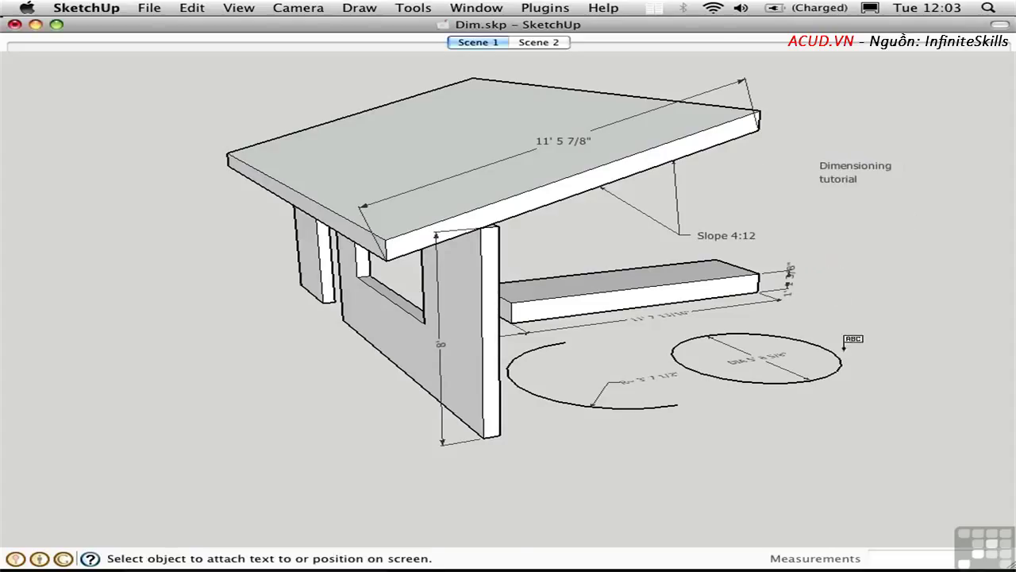
pyautogui.press('space')
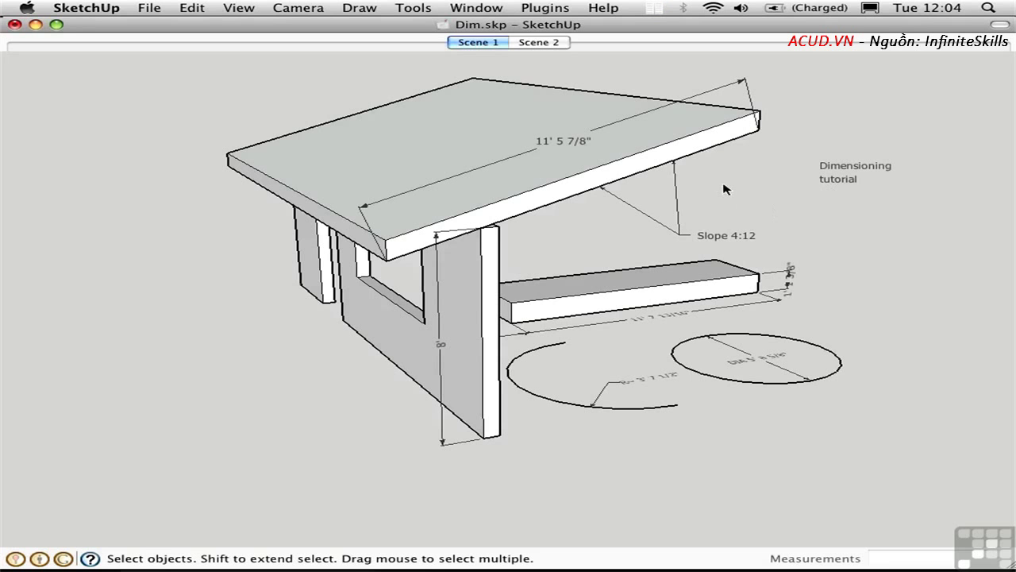
# - Move the 'Dimensioning tutorial' screen text higher, into the view's top-right corner
pyautogui.moveTo(724, 189); pyautogui.dragTo(338, 259, button='middle')
pyautogui.click(847, 180)
pyautogui.press('m')
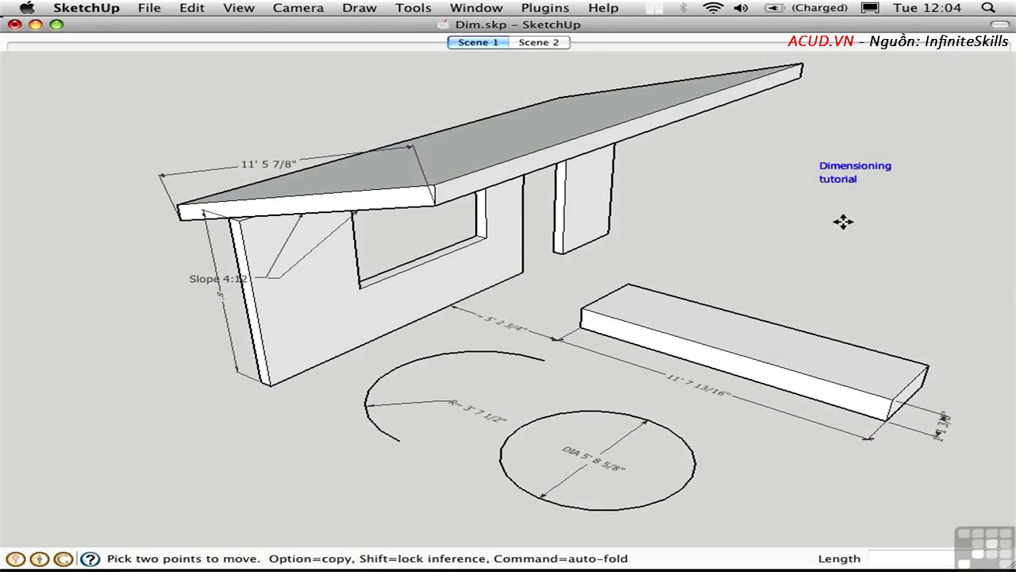
pyautogui.click(846, 221)
pyautogui.click(924, 129)
pyautogui.press('space')
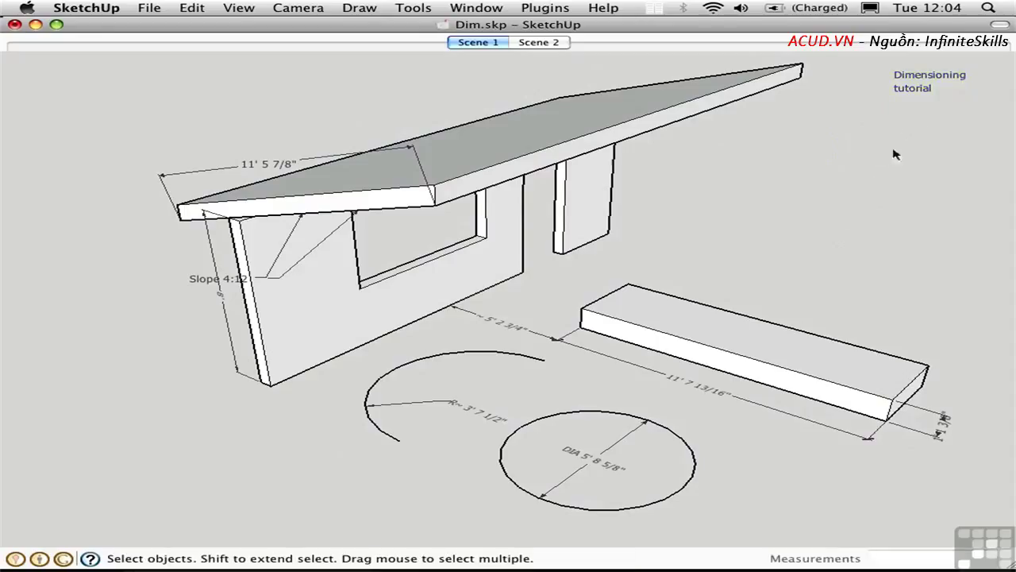